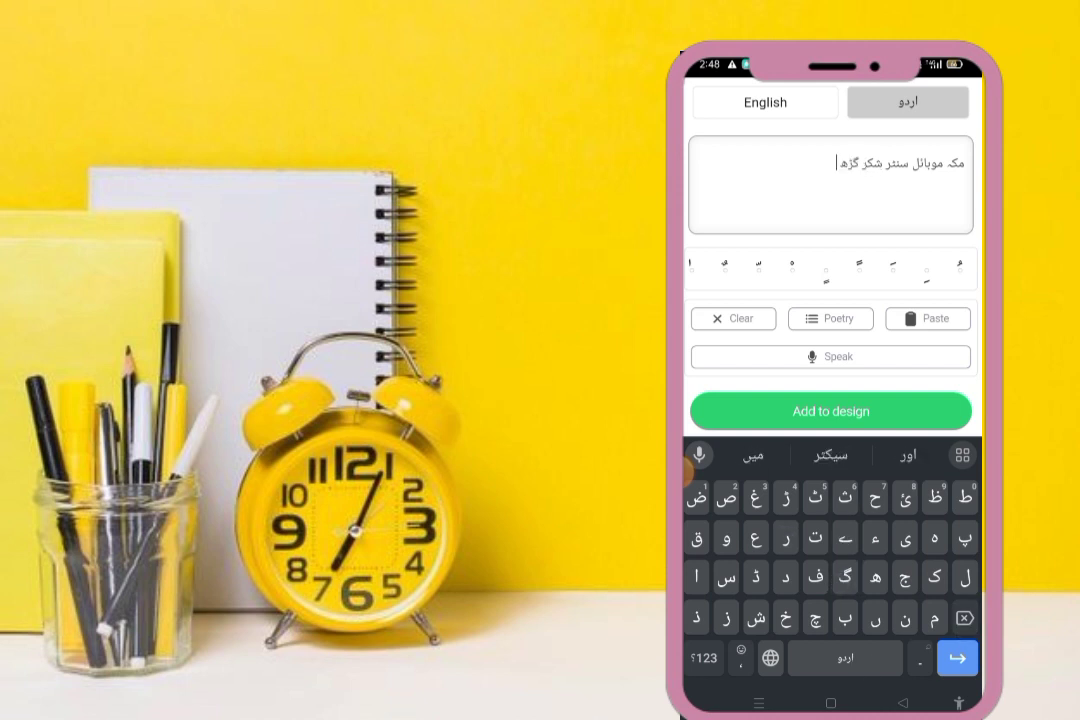
# Nudge the shop title slightly left on the blue top strip, leaving its colour unchanged
pyautogui.moveTo(914, 311); pyautogui.dragTo(889, 311)
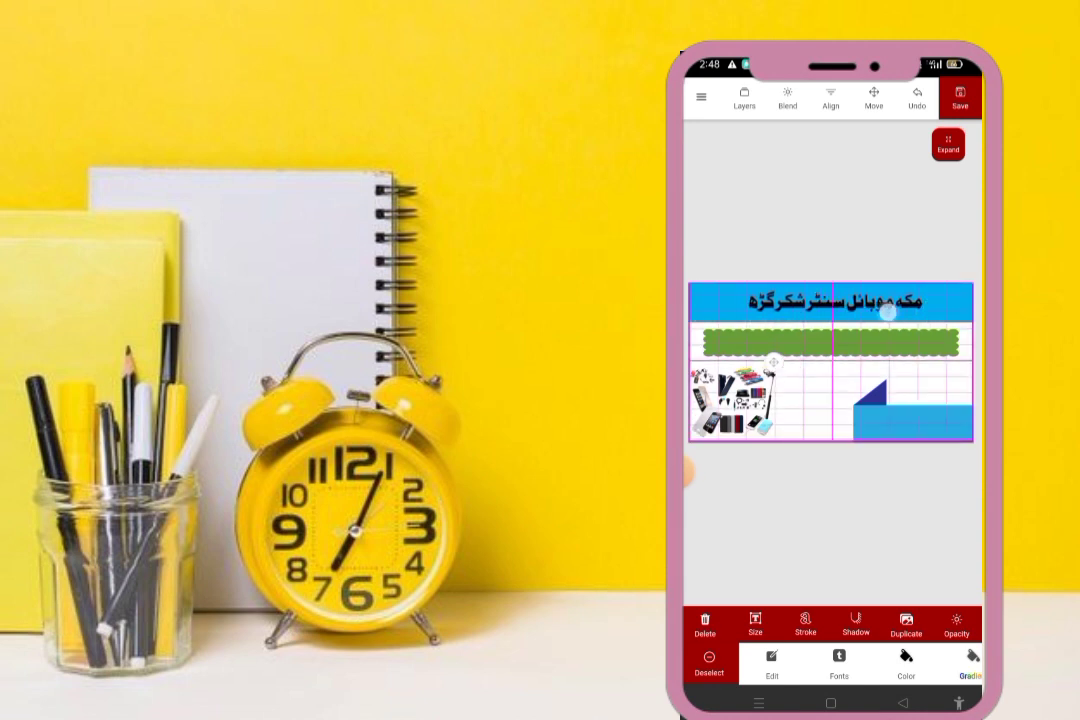
pyautogui.click(906, 662)
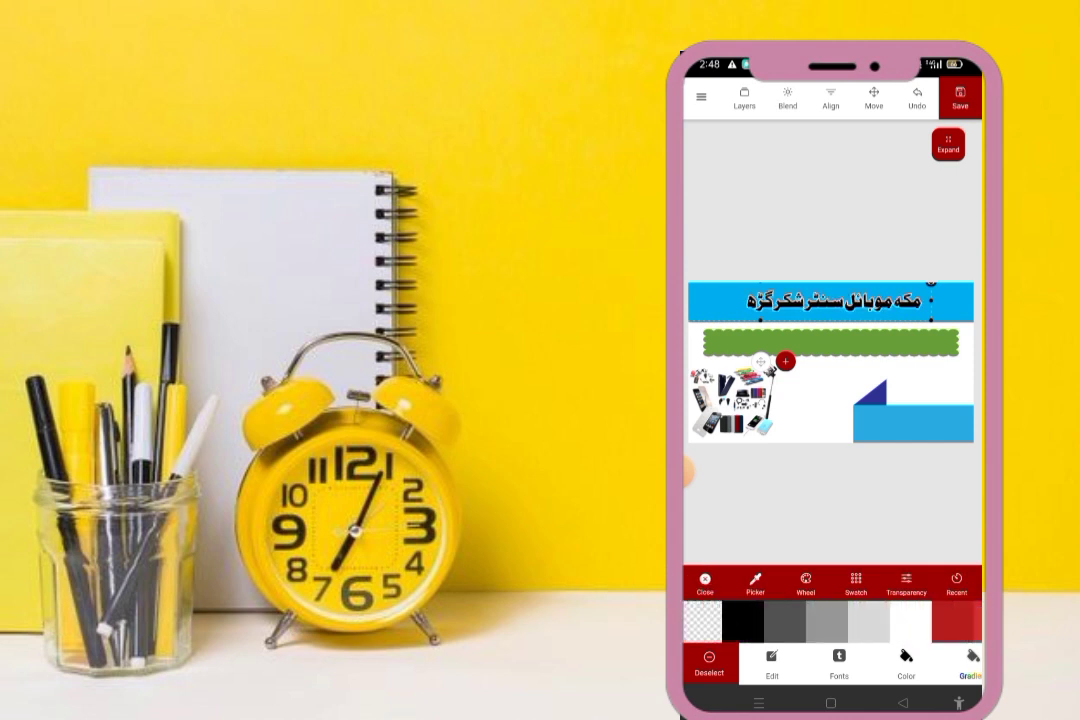
pyautogui.click(705, 582)
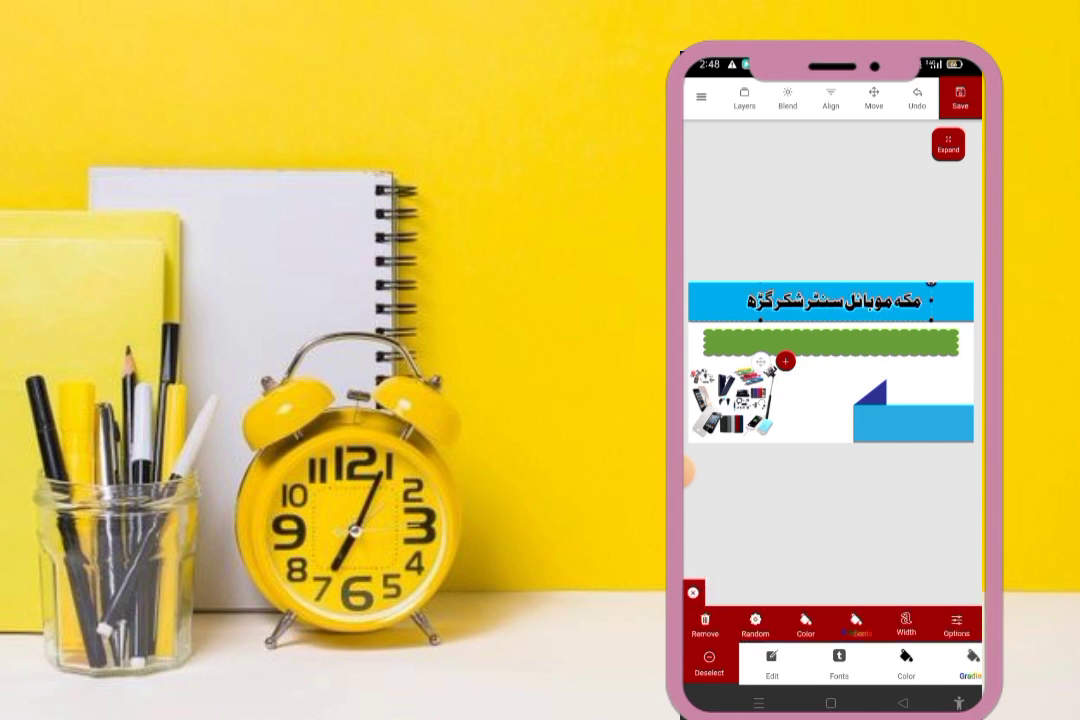
# Deselect the title and start a new text element from Add New
pyautogui.click(744, 97)
pyautogui.click(709, 663)
pyautogui.click(829, 135)
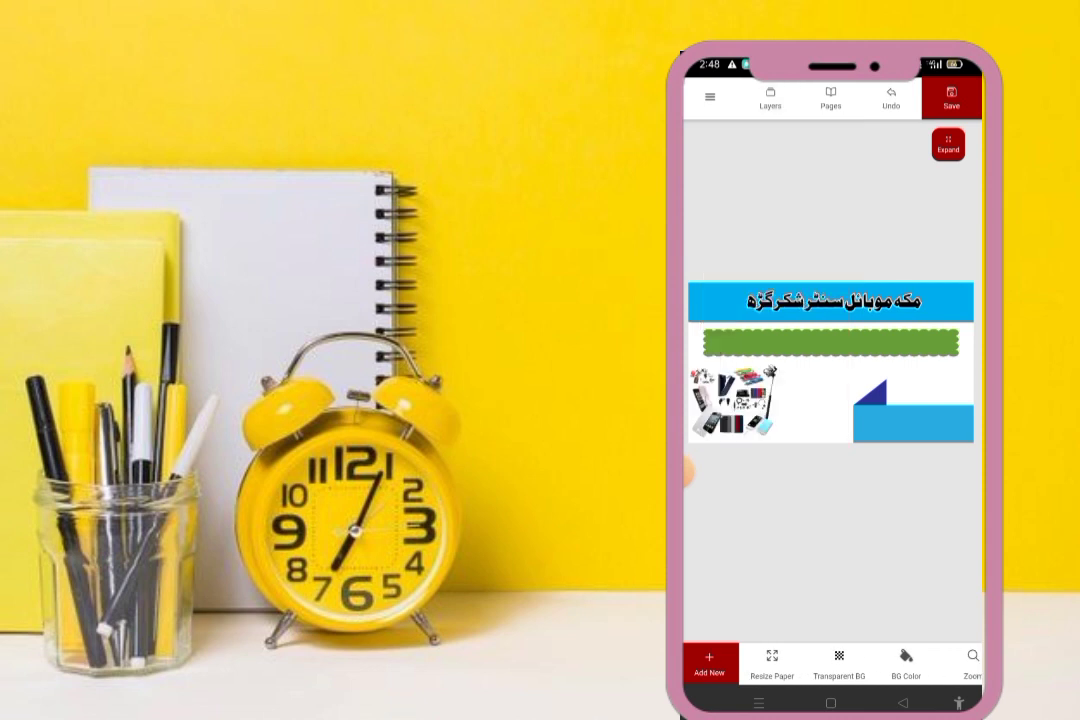
pyautogui.click(709, 663)
pyautogui.click(688, 472)
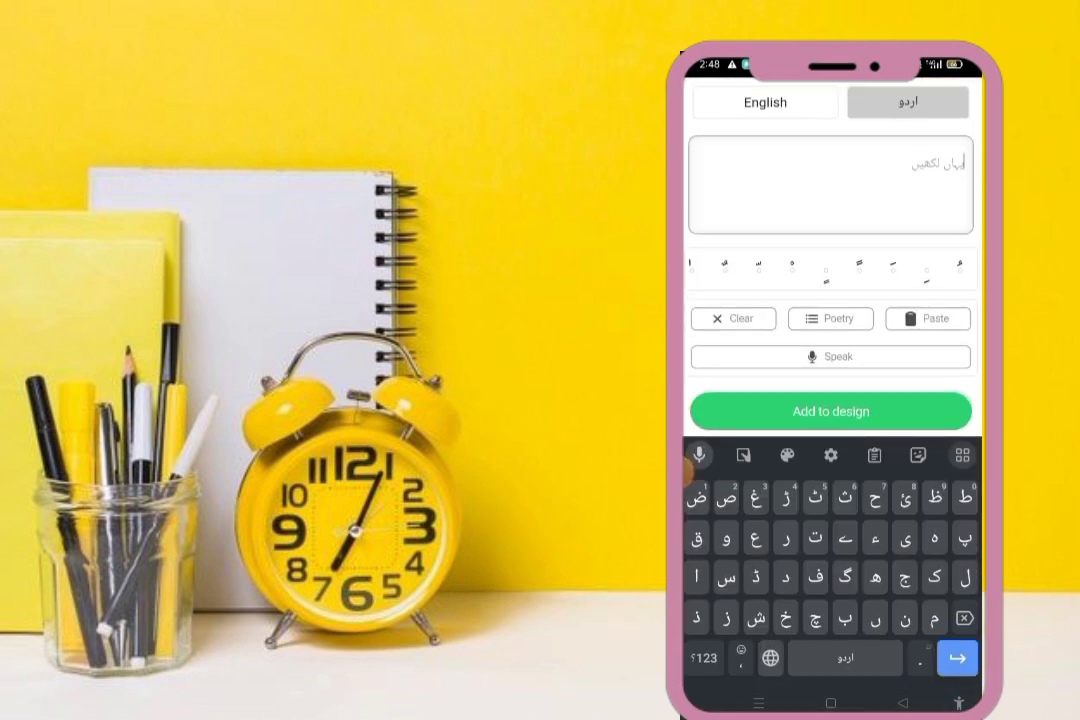
# Type the slogan 'ہمارے ہاں تمام قسم کے موبائل فون دستیاب ہیں' using keyboard word suggestions
pyautogui.write('ہمارے')
pyautogui.click(848, 456)
pyautogui.click(849, 455)
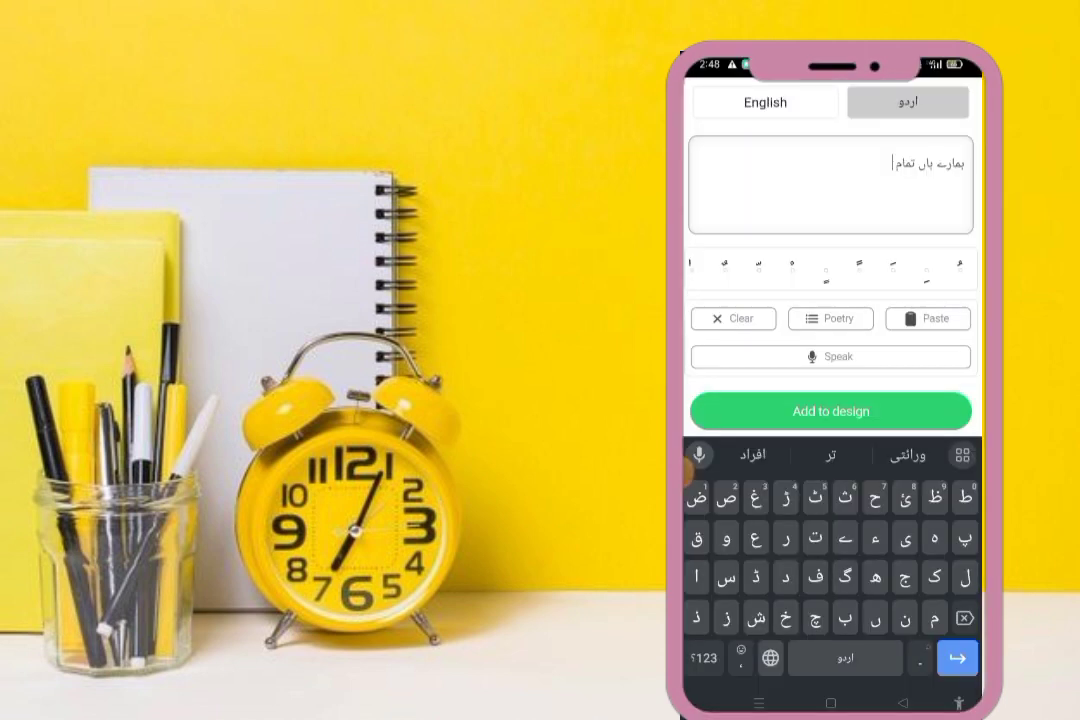
pyautogui.write('قسم کے ')
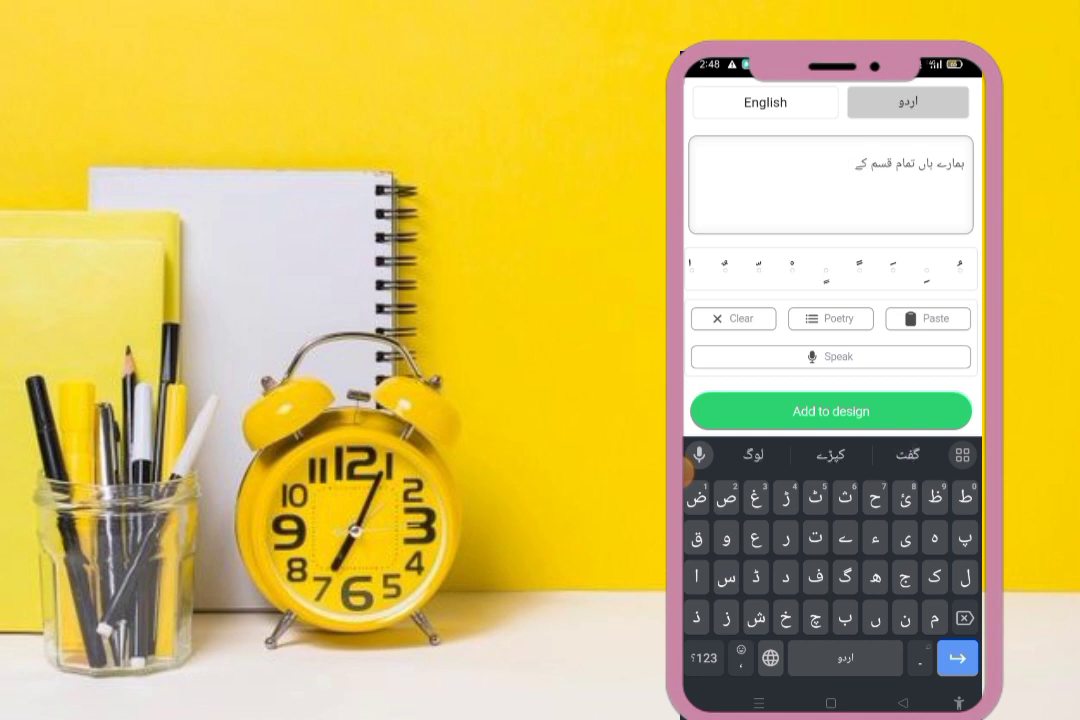
pyautogui.write('م')
pyautogui.write('وب')
pyautogui.click(831, 455)
pyautogui.write('ف')
pyautogui.click(831, 455)
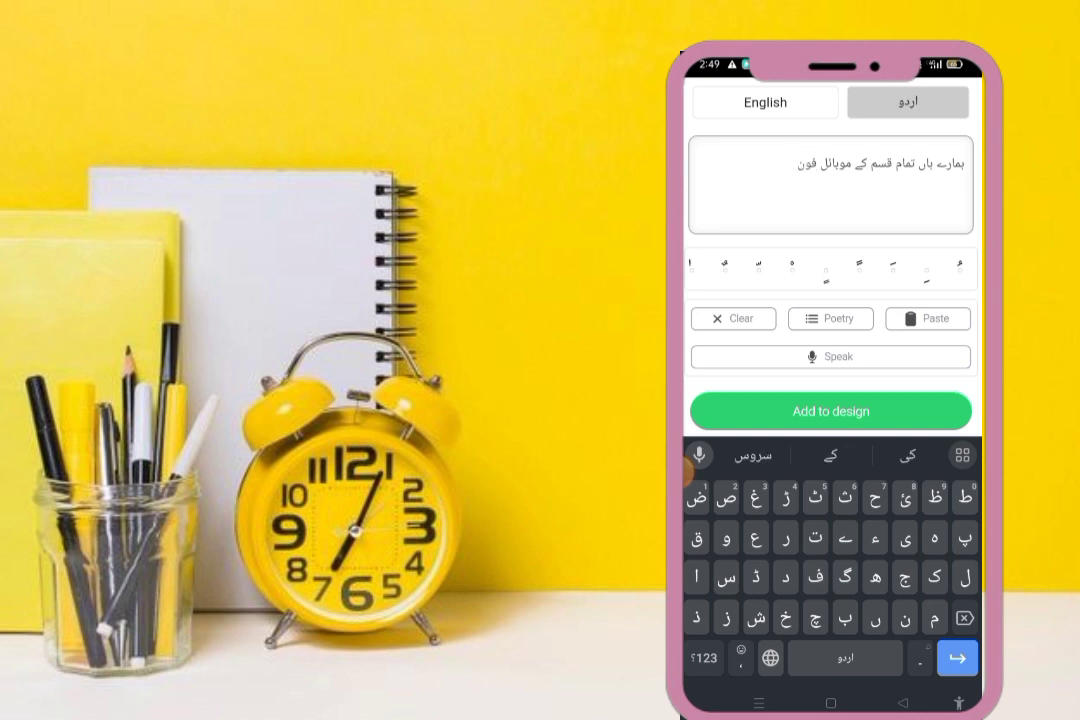
pyautogui.write('دستیاب')
pyautogui.click(753, 455)
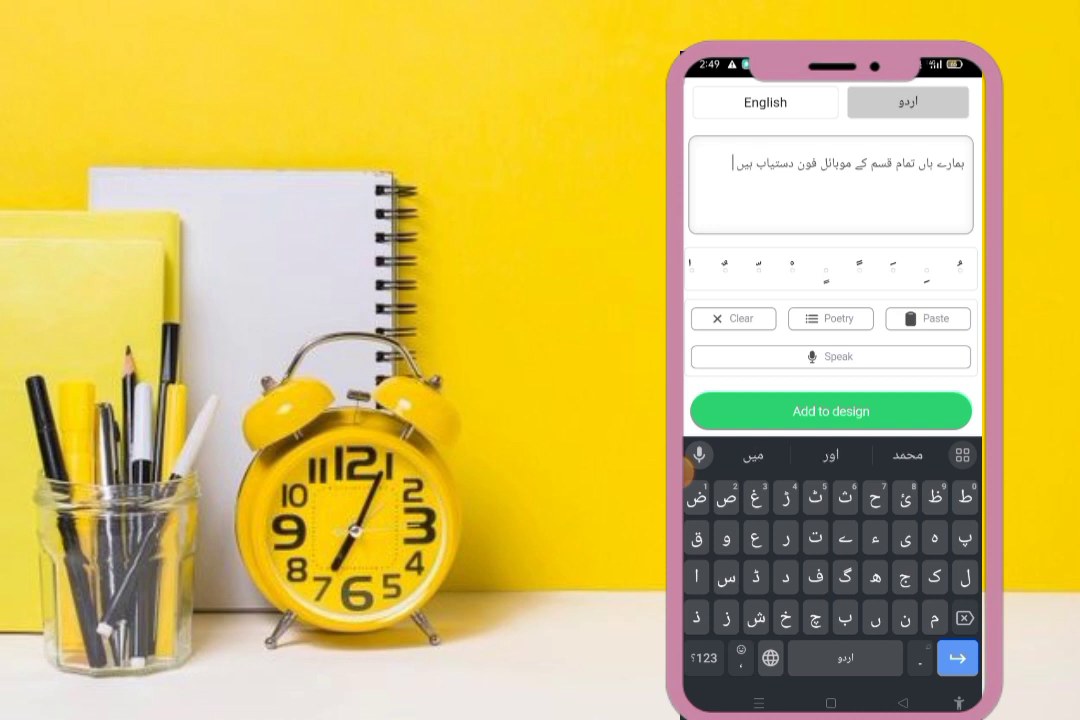
# Place the slogan, stretch it across the green strip, and apply a Nastaleeq font
pyautogui.click(830, 411)
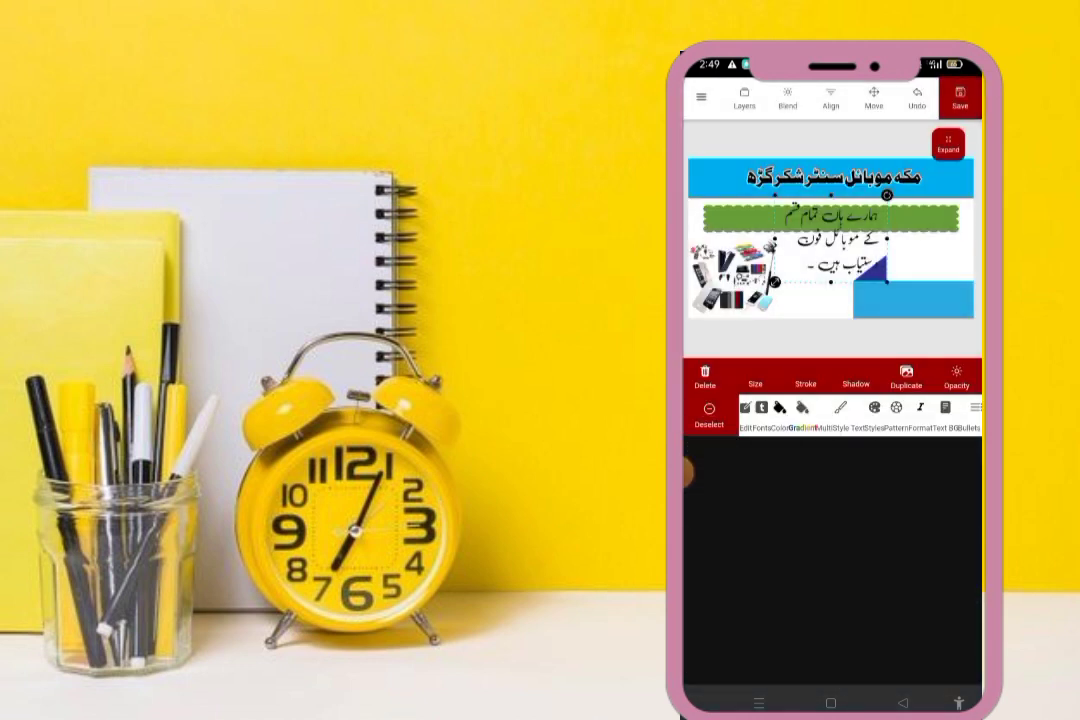
pyautogui.moveTo(886, 362)
pyautogui.mouseDown()
pyautogui.moveTo(970, 370)
pyautogui.moveTo(928, 349)
pyautogui.moveTo(904, 362)
pyautogui.mouseUp()
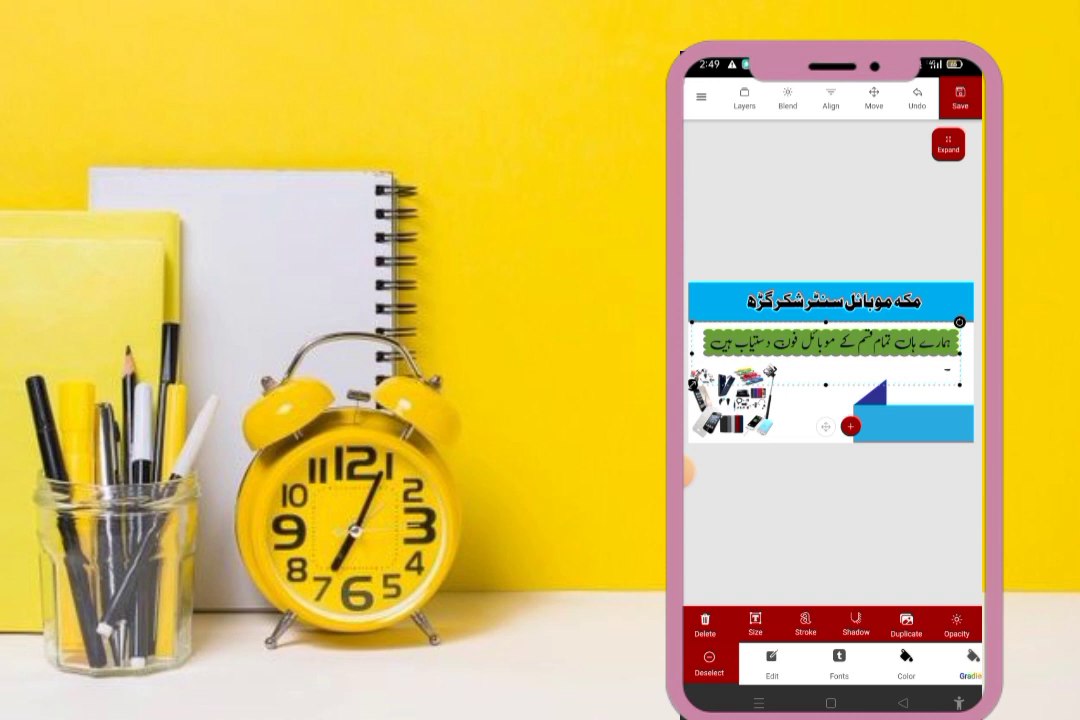
pyautogui.click(839, 662)
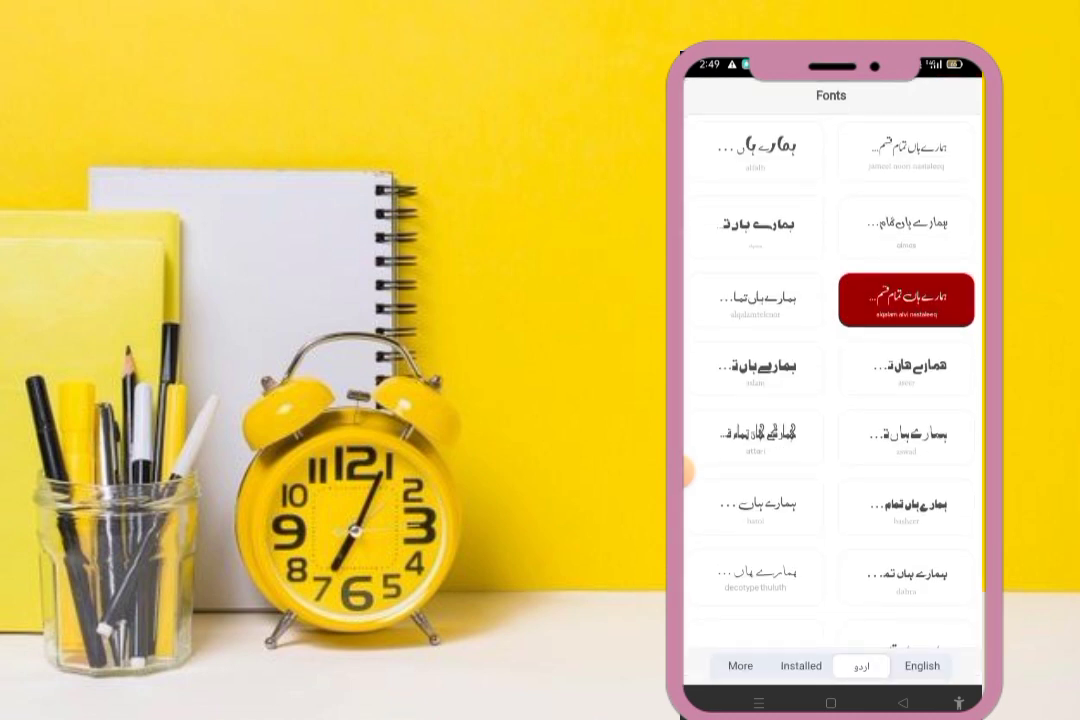
pyautogui.click(903, 703)
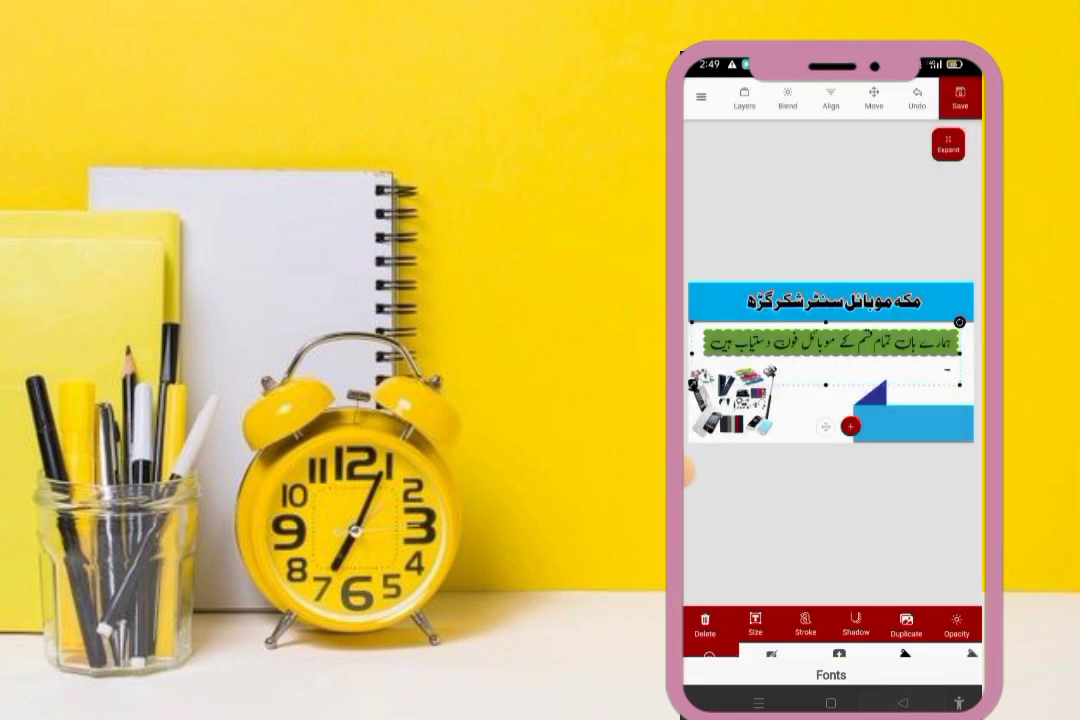
pyautogui.click(746, 498)
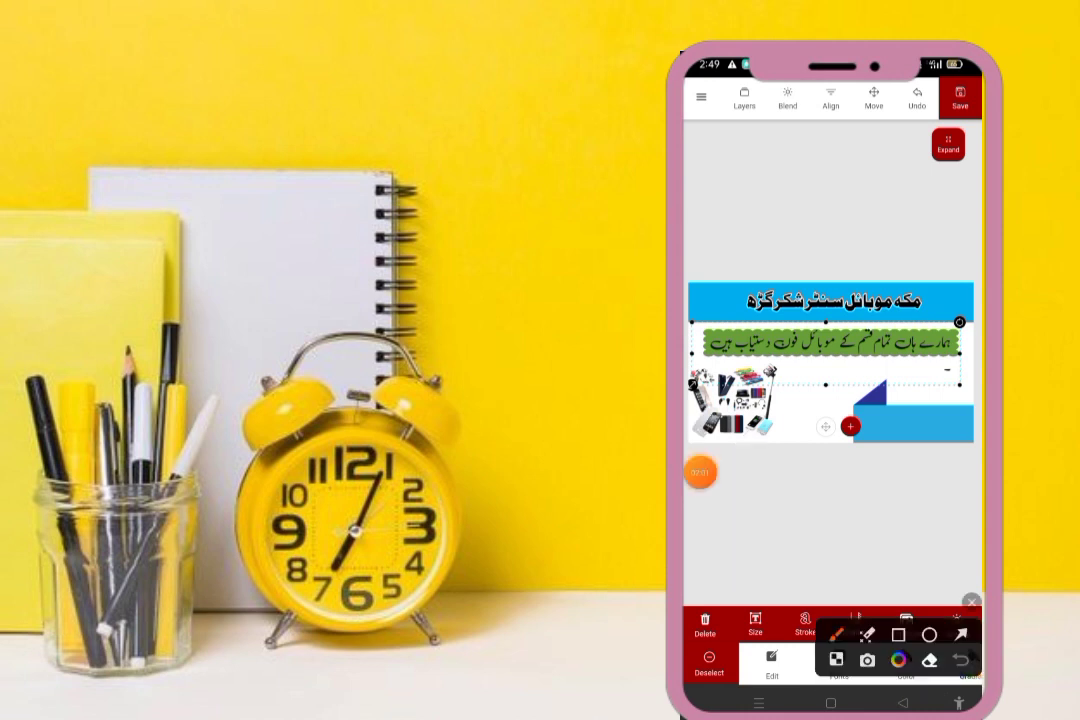
pyautogui.moveTo(898, 640); pyautogui.dragTo(898, 472)
pyautogui.moveTo(882, 562); pyautogui.dragTo(903, 655)
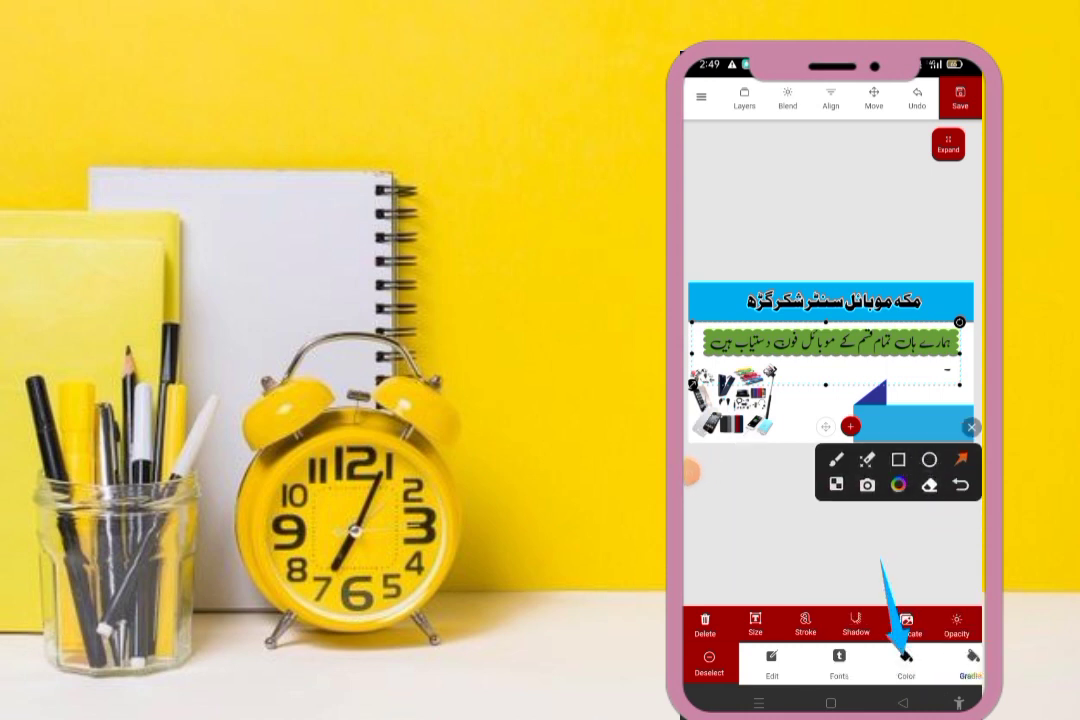
# Colour the slogan lettering white, then deselect it to view the banner
pyautogui.click(971, 427)
pyautogui.click(903, 660)
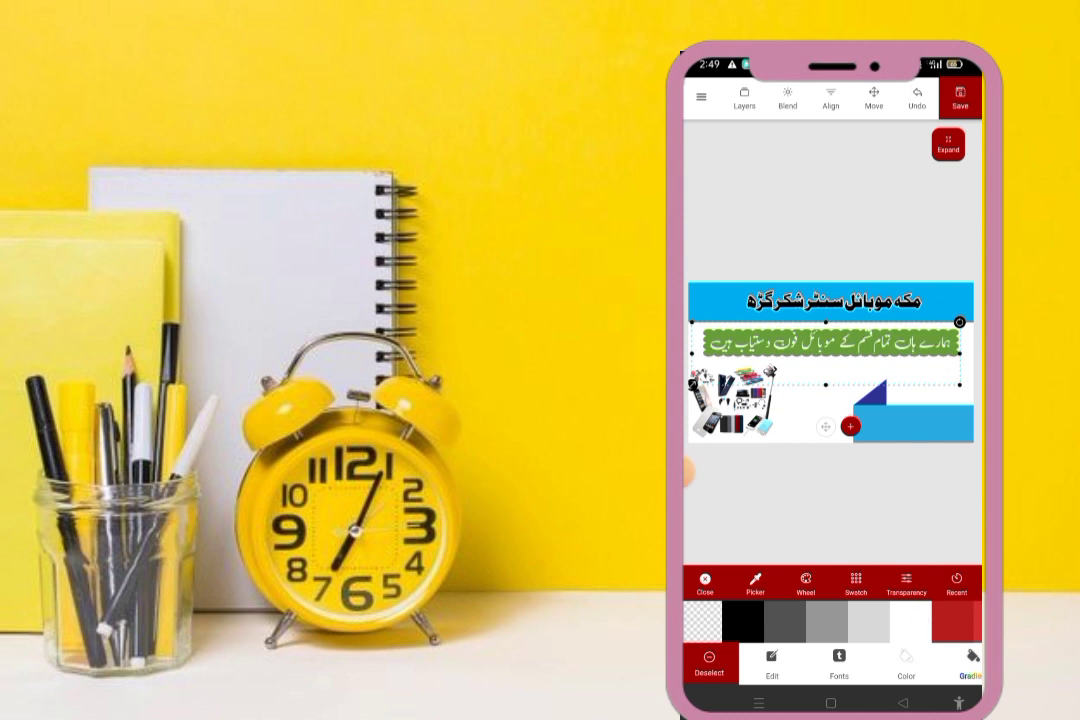
pyautogui.moveTo(930, 621); pyautogui.dragTo(797, 621)
pyautogui.moveTo(930, 621)
pyautogui.mouseDown()
pyautogui.moveTo(848, 622)
pyautogui.moveTo(932, 627)
pyautogui.mouseUp()
pyautogui.click(932, 627)
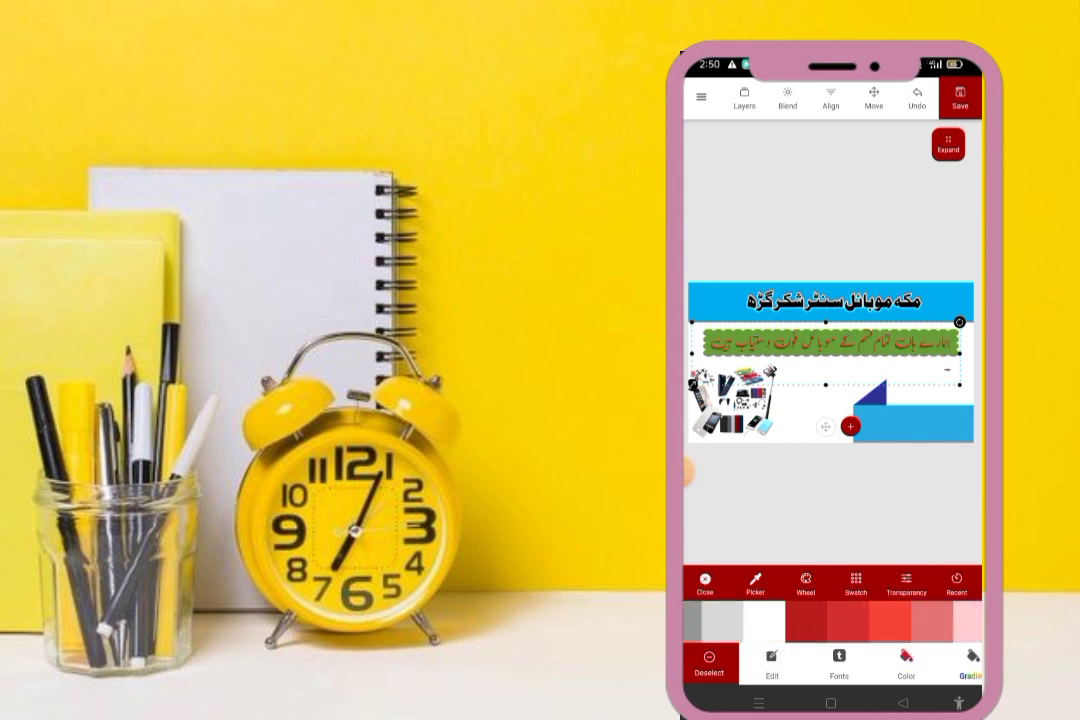
pyautogui.click(705, 580)
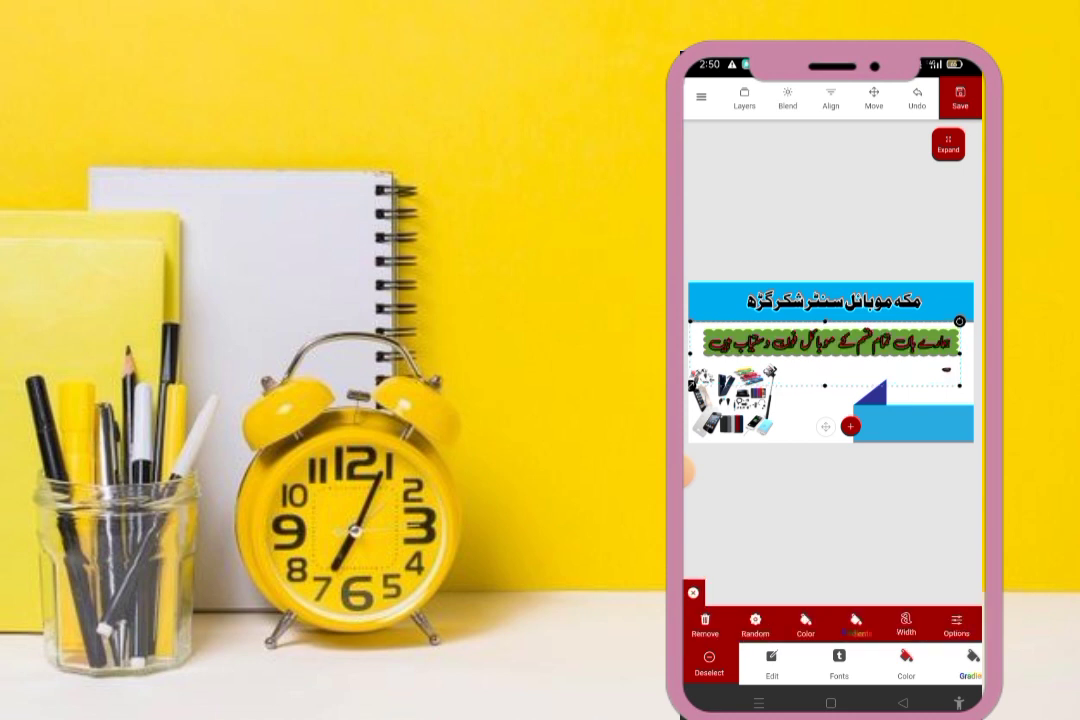
pyautogui.click(805, 625)
pyautogui.moveTo(760, 621); pyautogui.dragTo(930, 621)
pyautogui.click(910, 621)
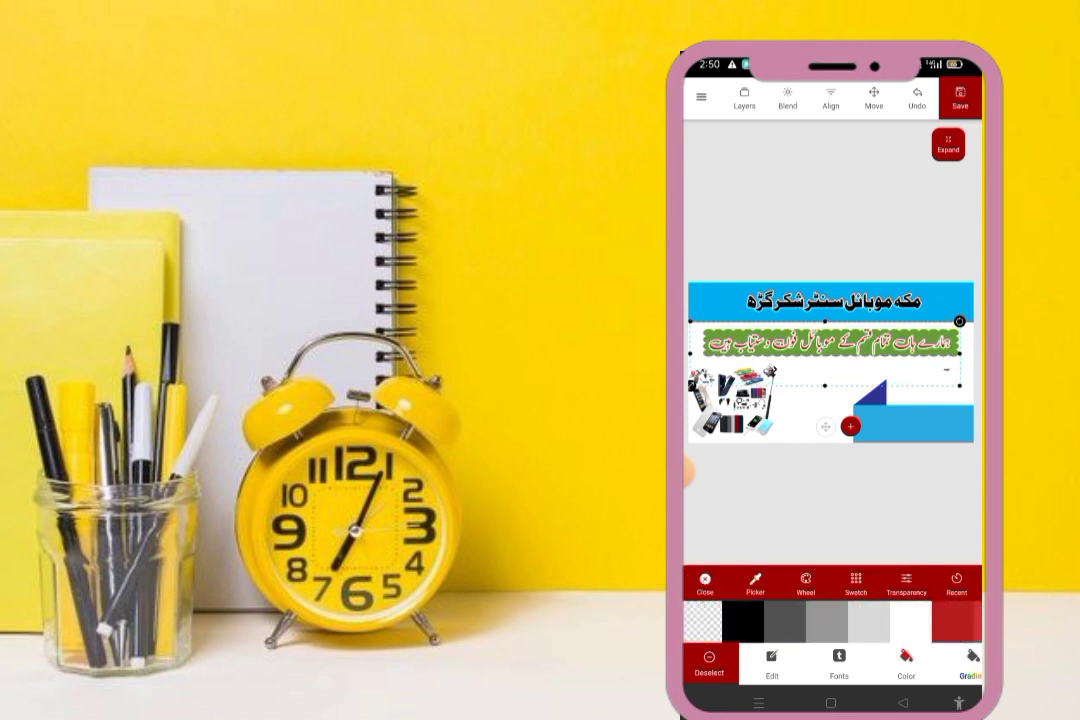
pyautogui.click(705, 580)
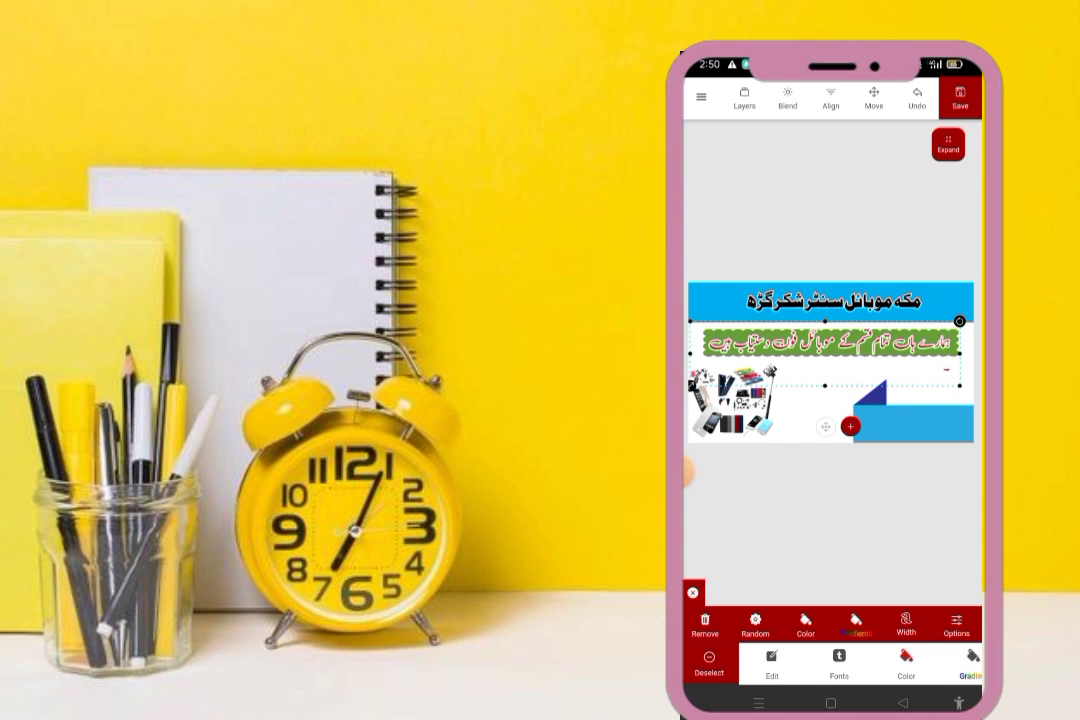
pyautogui.click(709, 662)
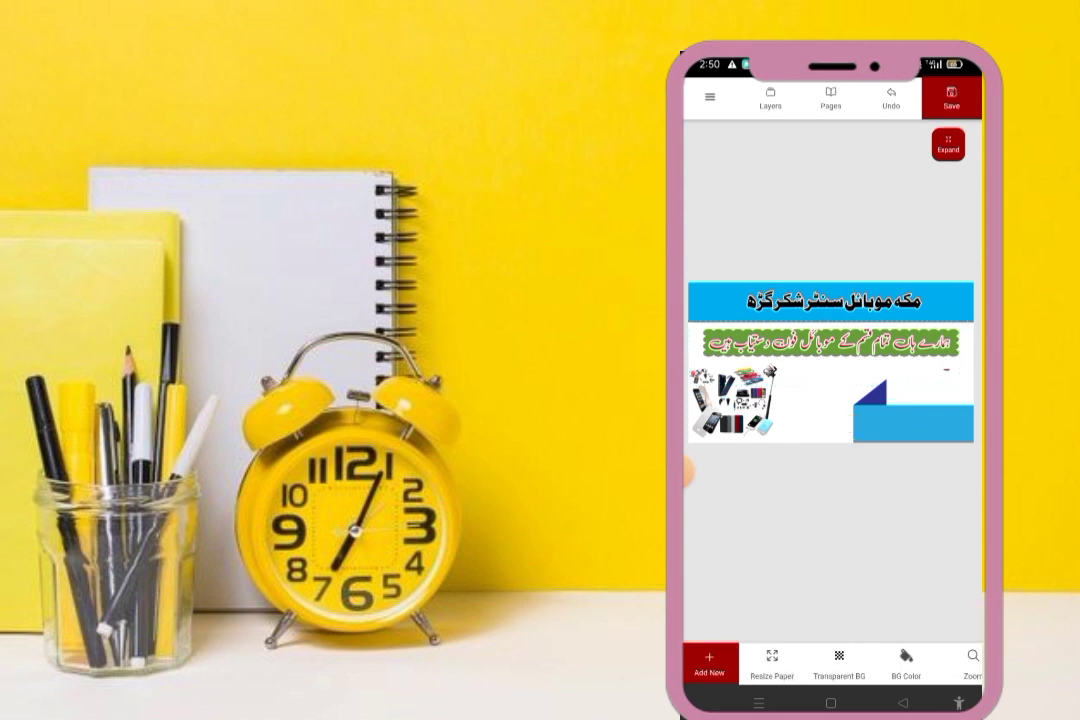
# Deselect the slogan using the layers list
pyautogui.click(830, 342)
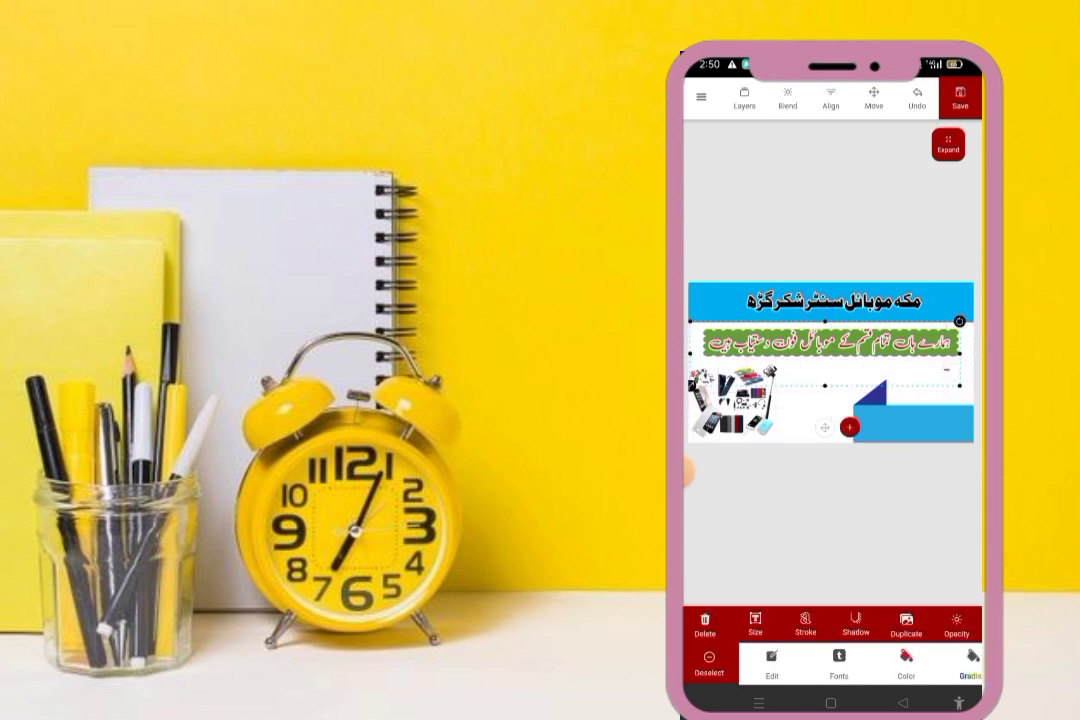
pyautogui.click(744, 97)
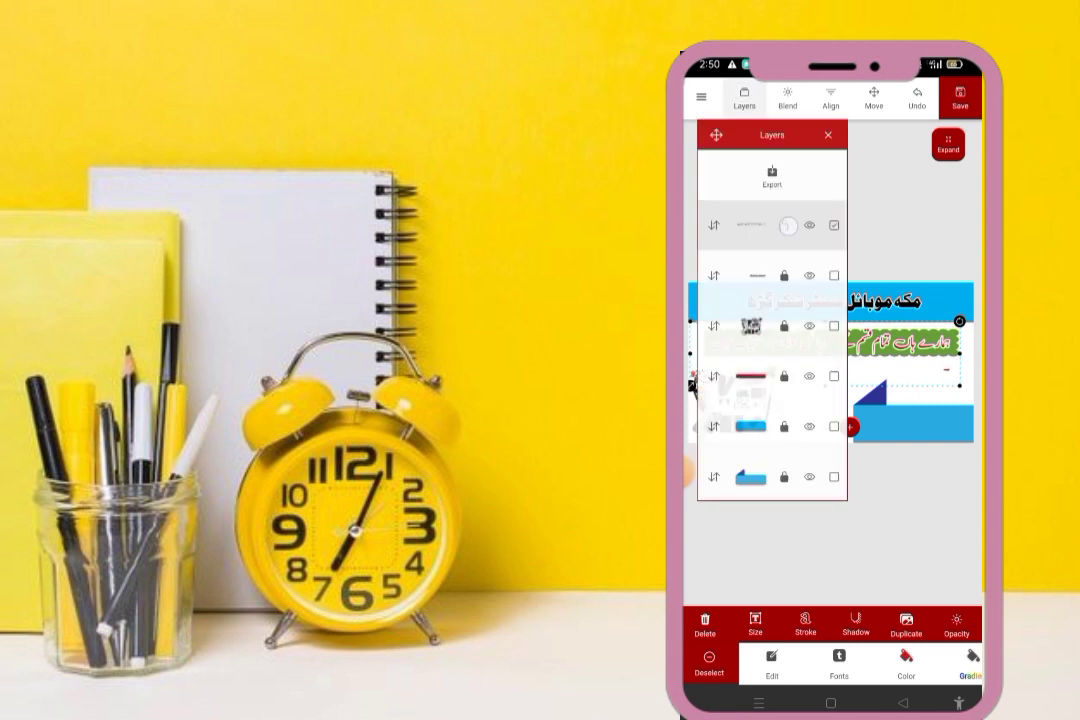
pyautogui.click(771, 176)
pyautogui.click(832, 135)
# Add a new Urdu text element containing the proprietor's name to the design
pyautogui.click(709, 660)
pyautogui.click(738, 468)
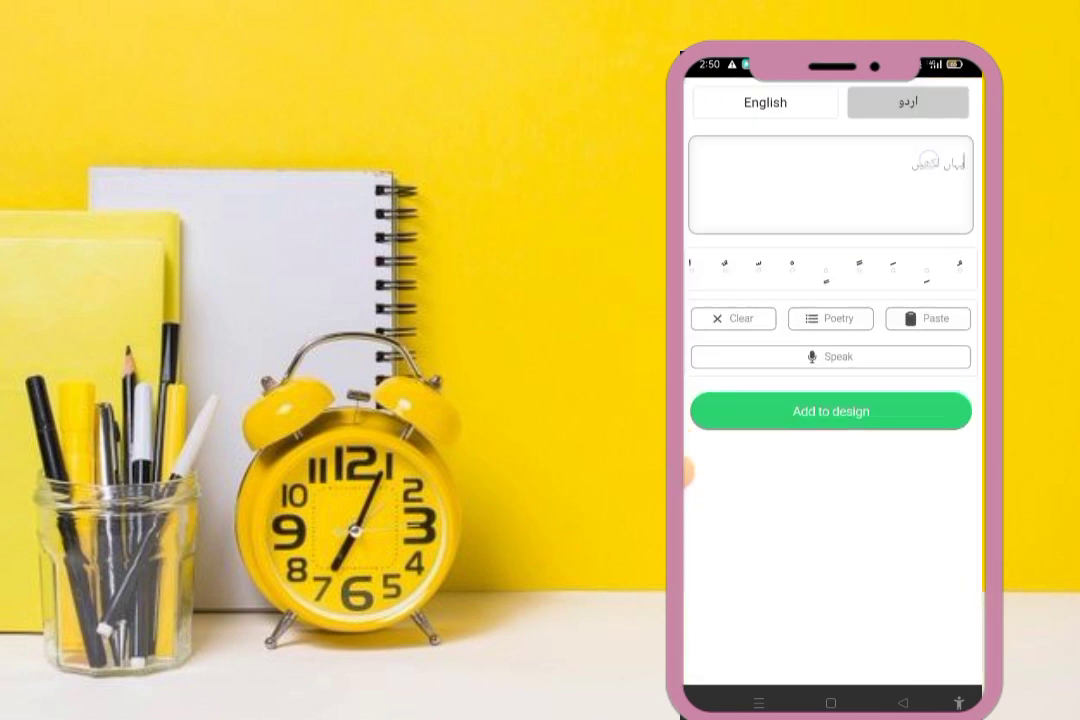
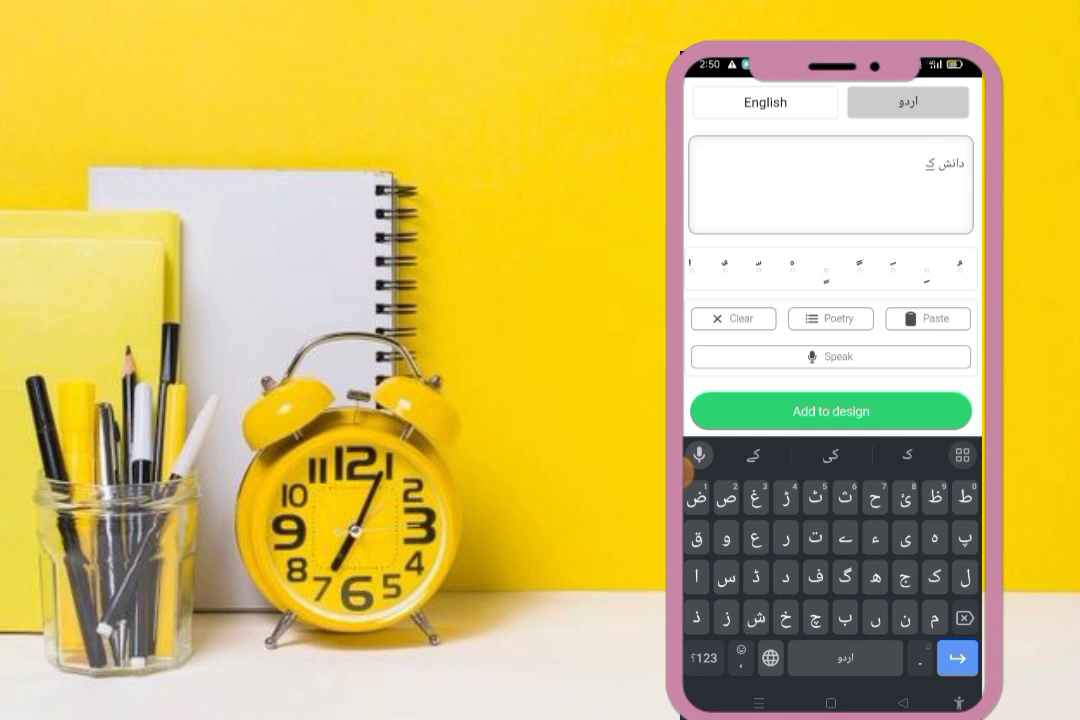
pyautogui.click(831, 410)
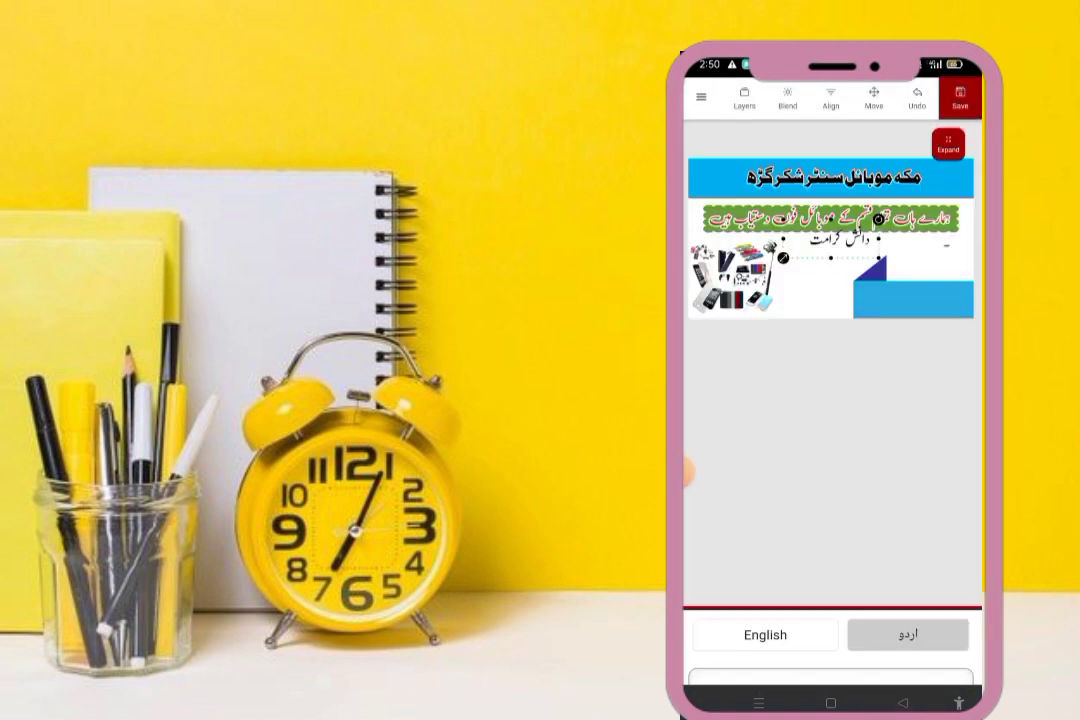
# Move the proprietor's name up and colour it dark red
pyautogui.moveTo(913, 405)
pyautogui.mouseDown()
pyautogui.moveTo(938, 480)
pyautogui.moveTo(925, 441)
pyautogui.mouseUp()
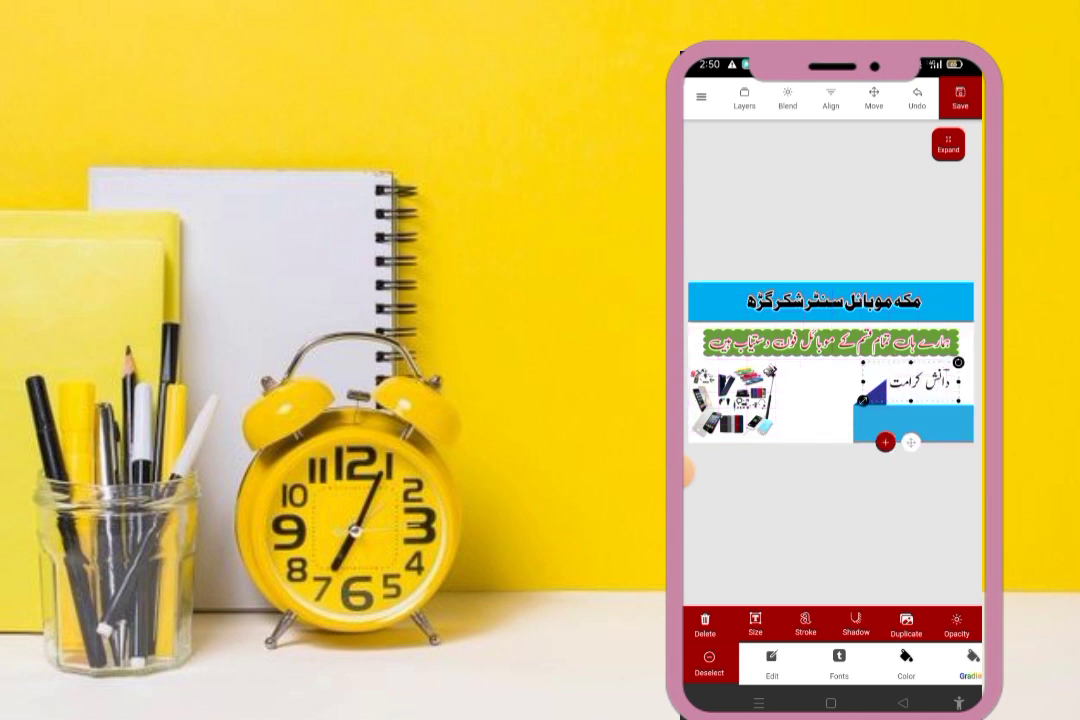
pyautogui.click(906, 663)
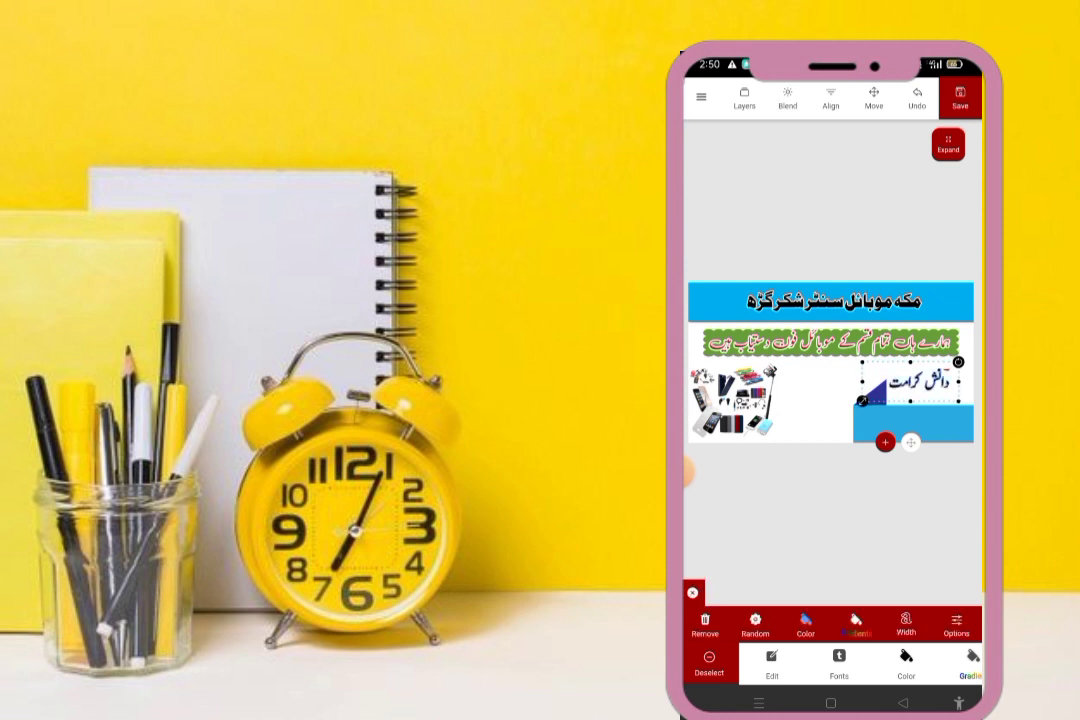
pyautogui.click(743, 620)
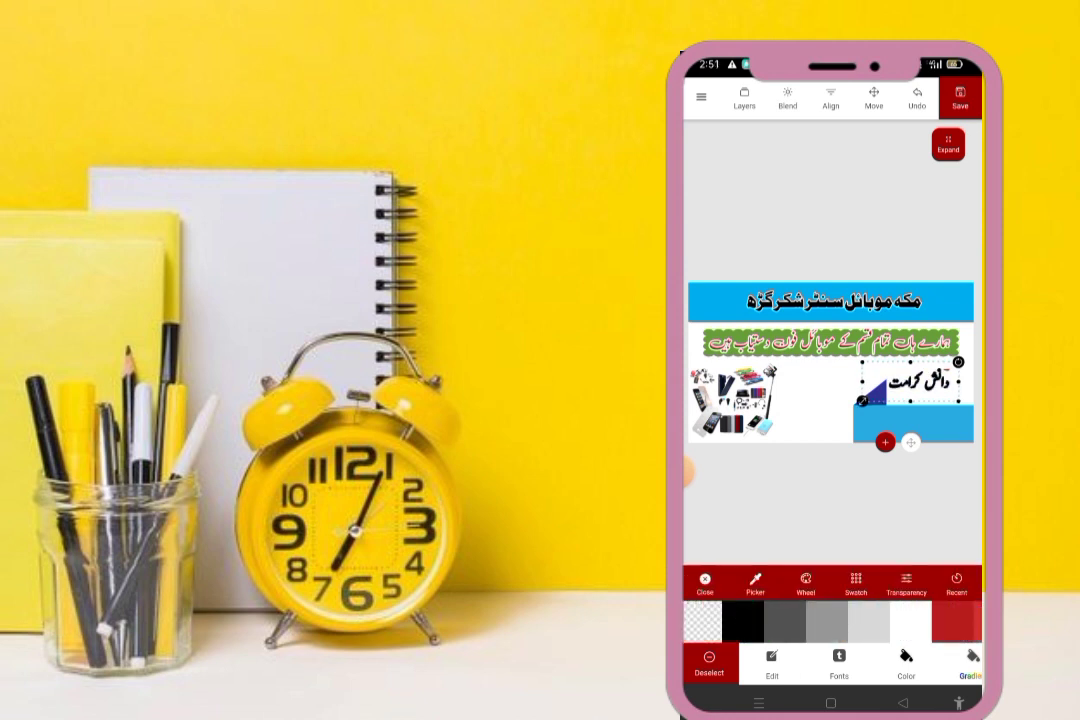
pyautogui.moveTo(900, 621); pyautogui.dragTo(756, 621)
pyautogui.click(810, 621)
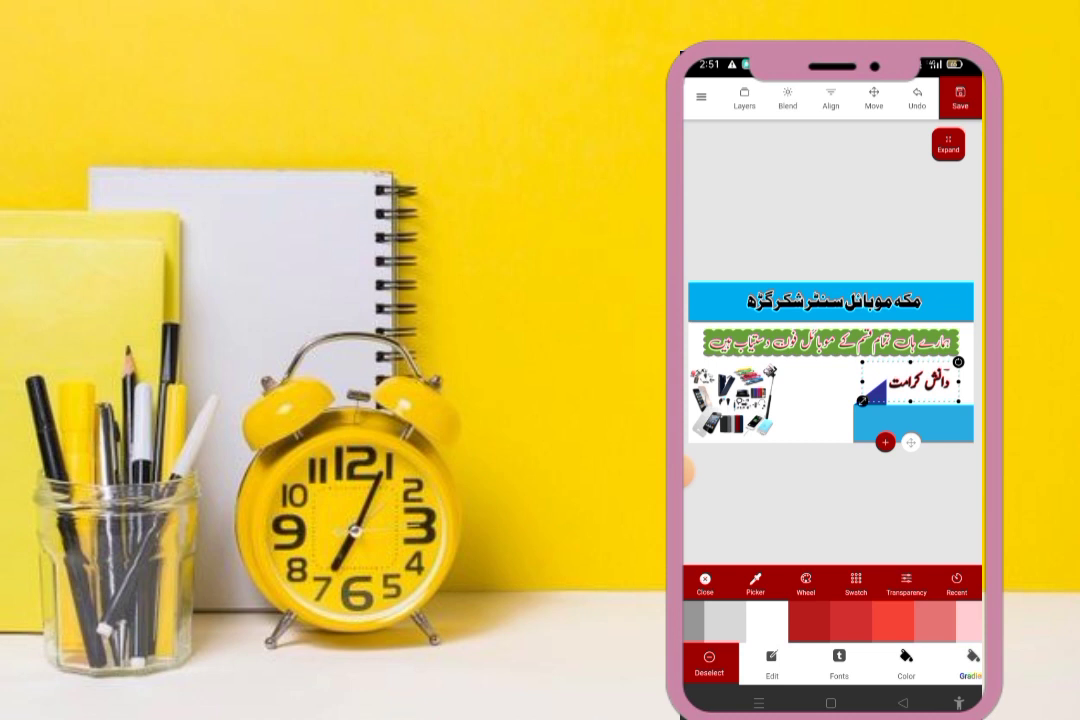
pyautogui.moveTo(900, 621); pyautogui.dragTo(700, 621)
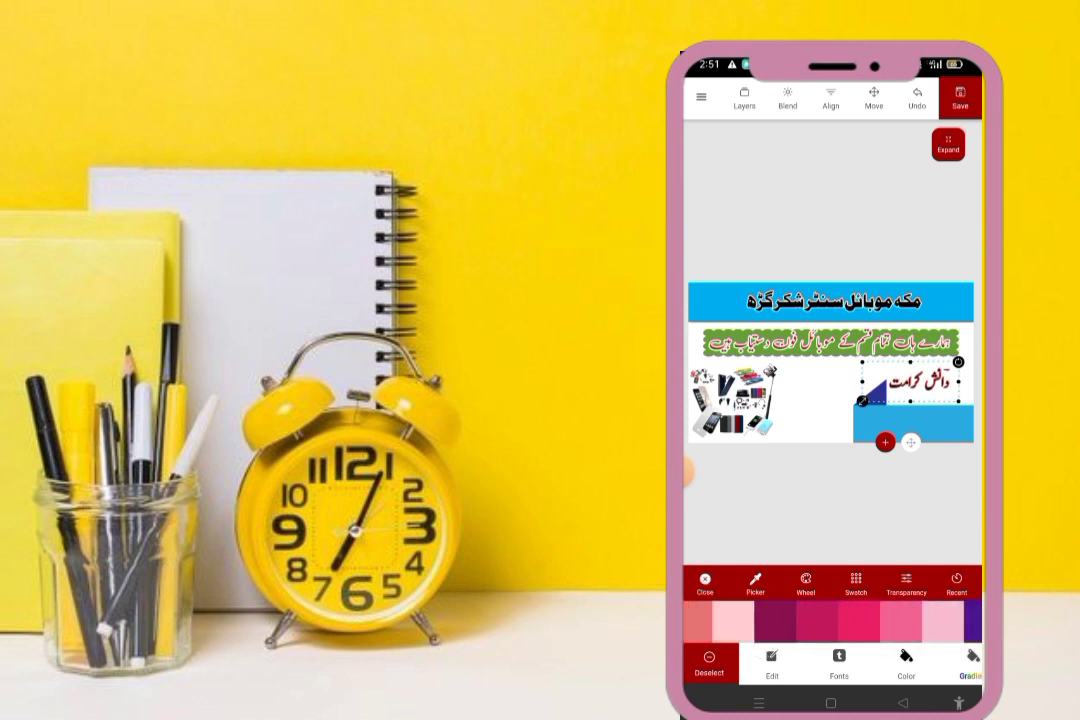
pyautogui.moveTo(720, 621); pyautogui.dragTo(960, 621)
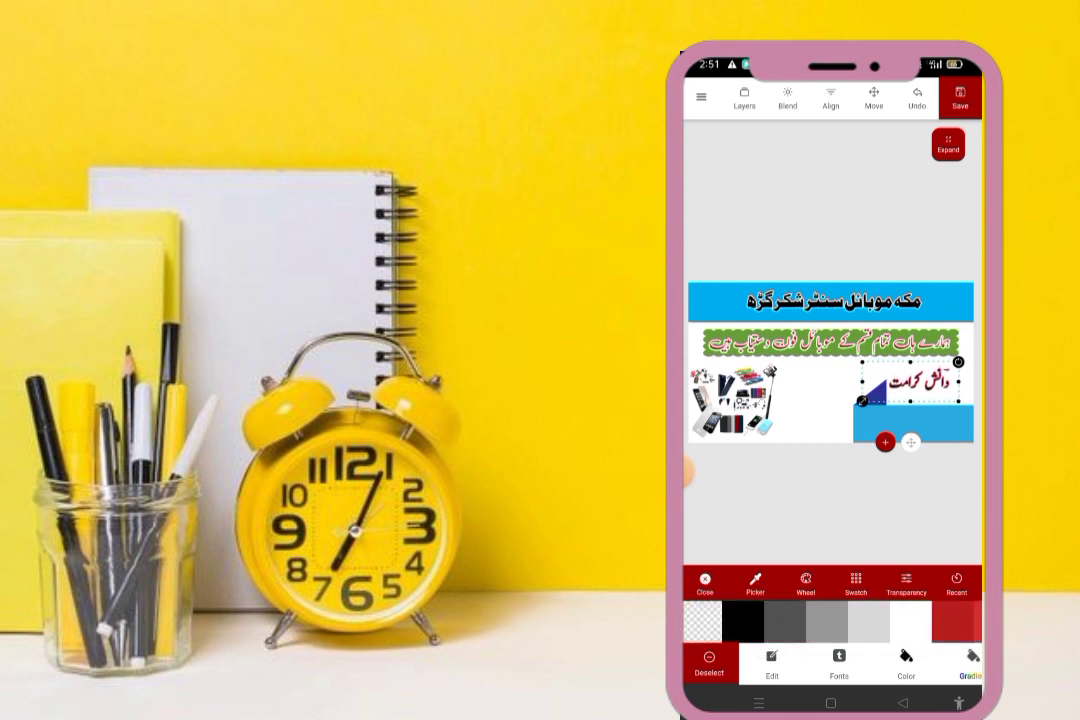
pyautogui.click(705, 585)
# Give the proprietor's name a black outline stroke
pyautogui.click(856, 625)
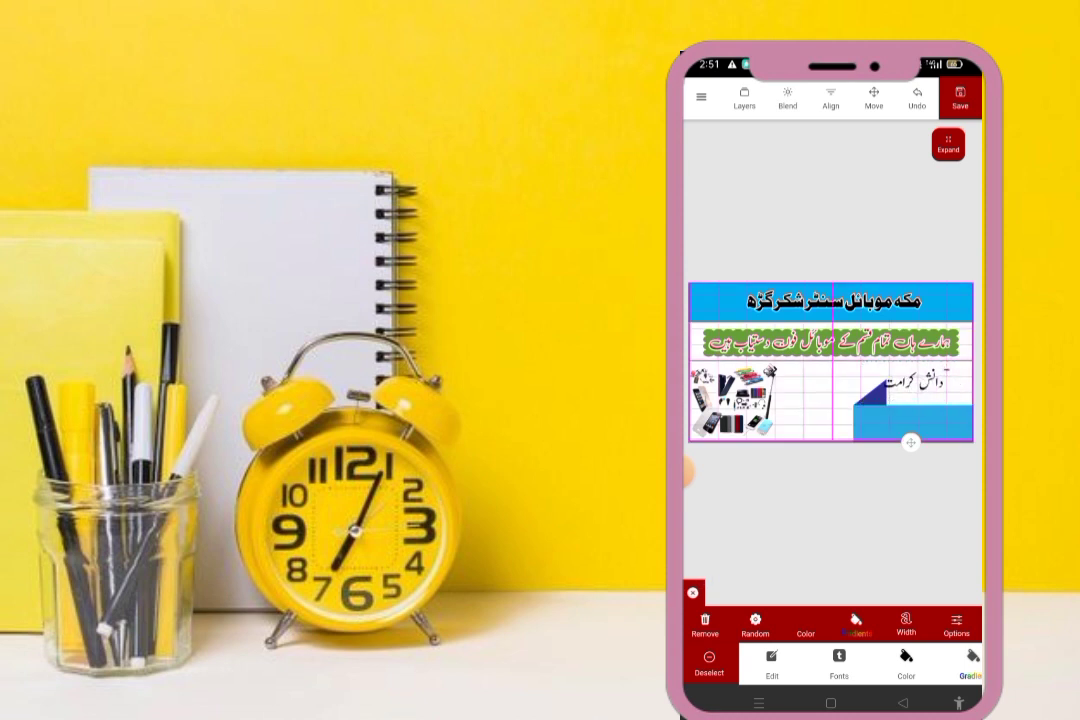
pyautogui.click(906, 662)
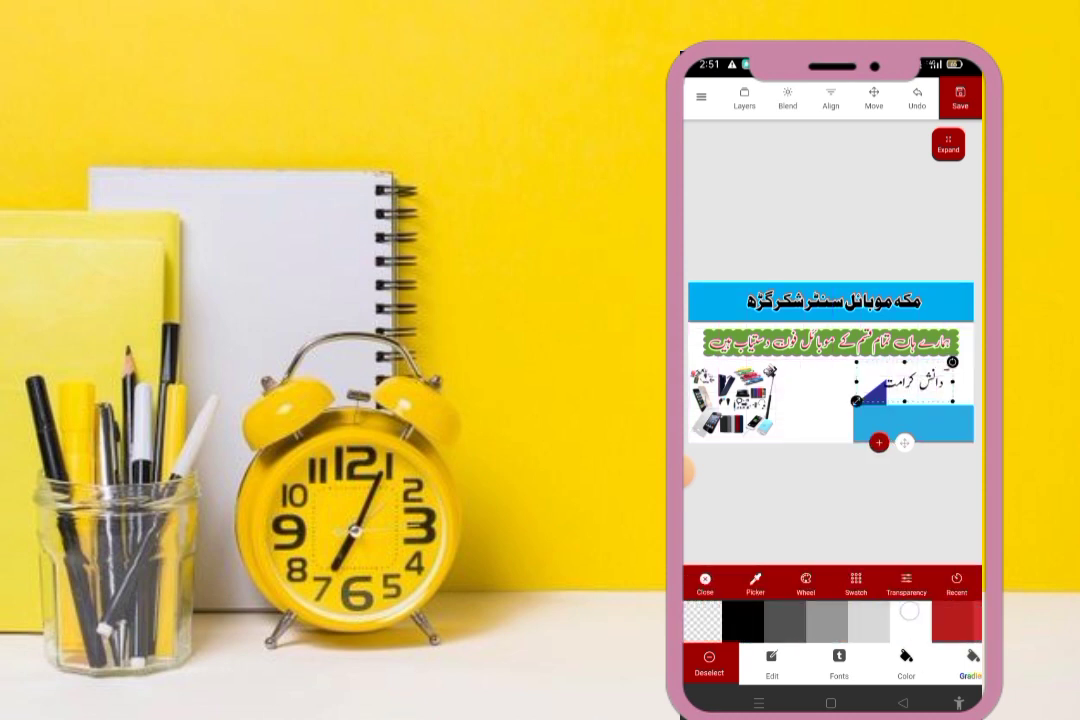
pyautogui.moveTo(900, 620); pyautogui.dragTo(760, 620)
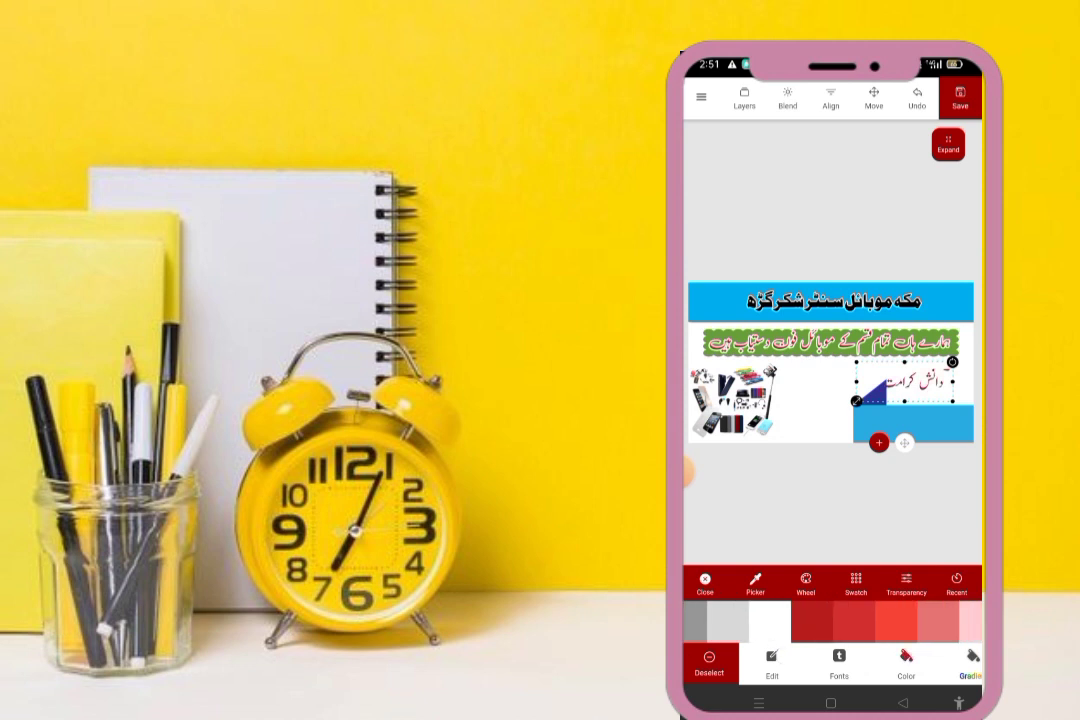
pyautogui.click(709, 582)
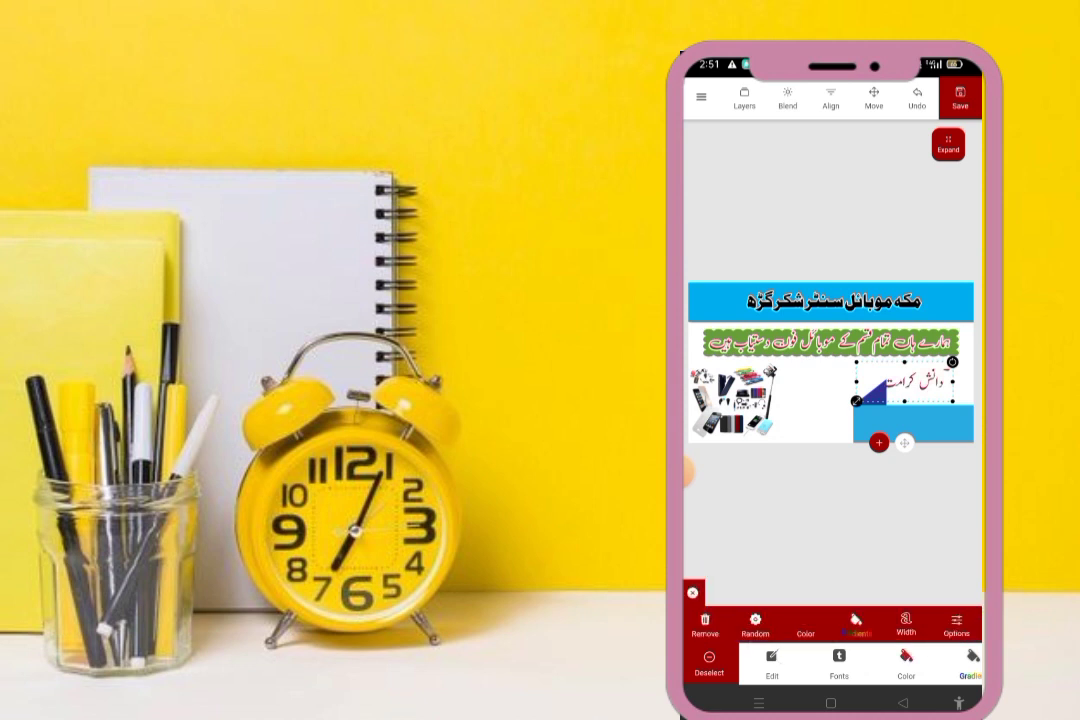
pyautogui.click(906, 625)
pyautogui.click(692, 583)
pyautogui.click(805, 622)
pyautogui.click(743, 620)
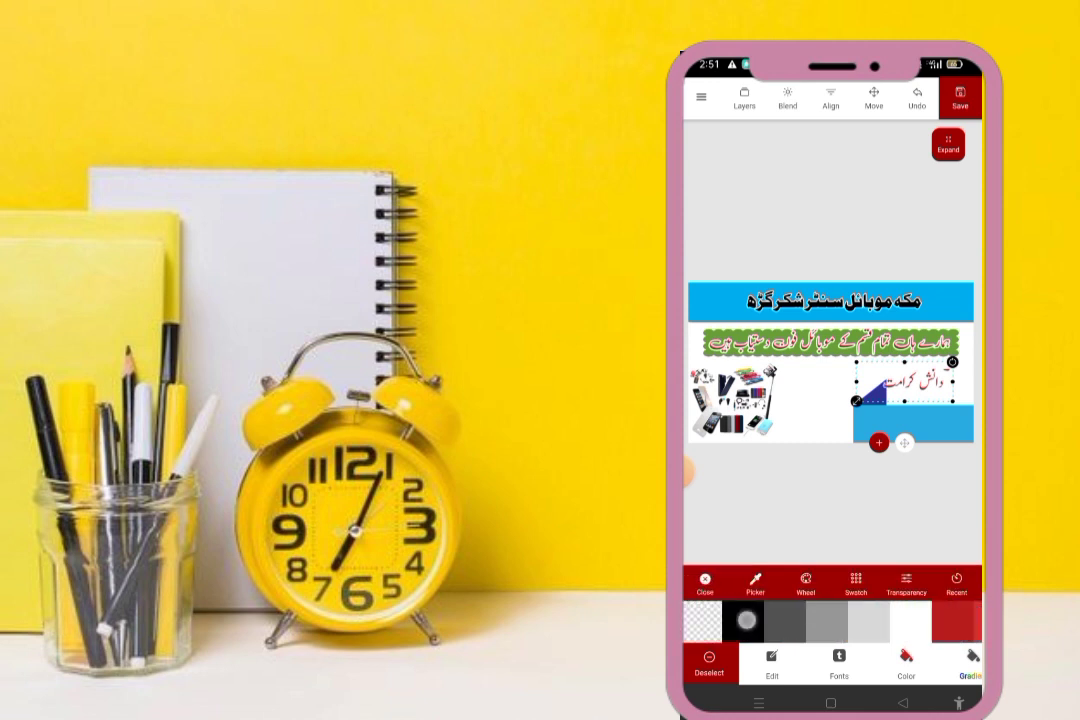
pyautogui.click(705, 582)
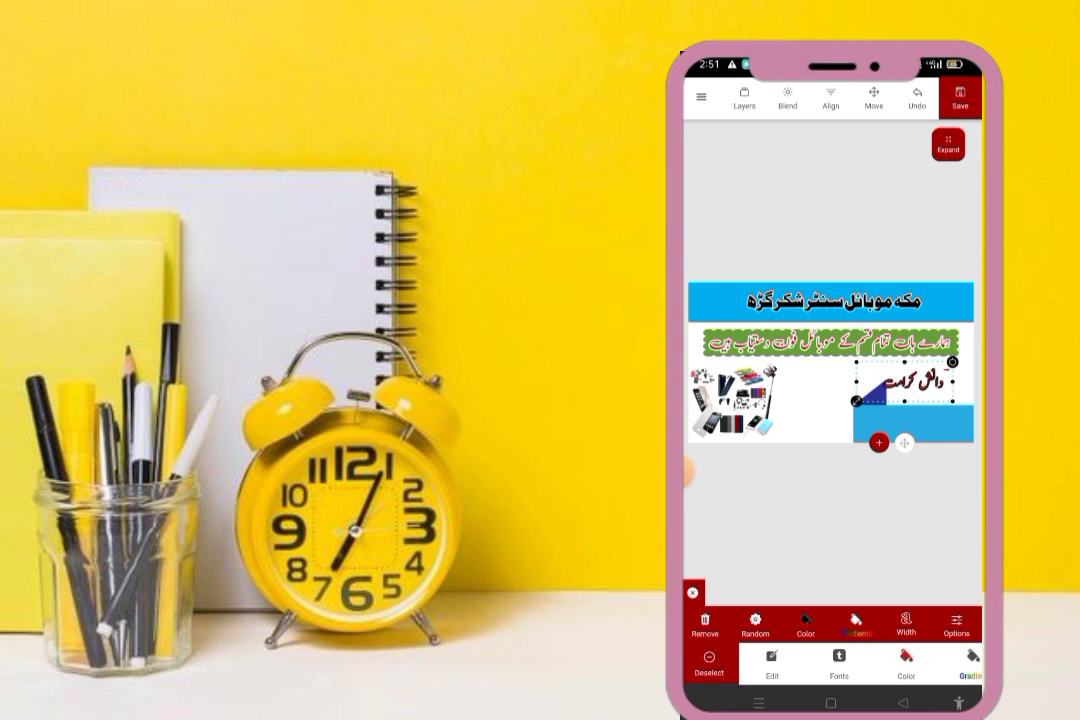
# Nudge the name slightly right beside the blue corner shape and deselect it
pyautogui.click(830, 520)
pyautogui.click(925, 380)
pyautogui.moveTo(925, 380)
pyautogui.mouseDown()
pyautogui.moveTo(940, 380)
pyautogui.moveTo(871, 378)
pyautogui.moveTo(915, 390)
pyautogui.mouseUp()
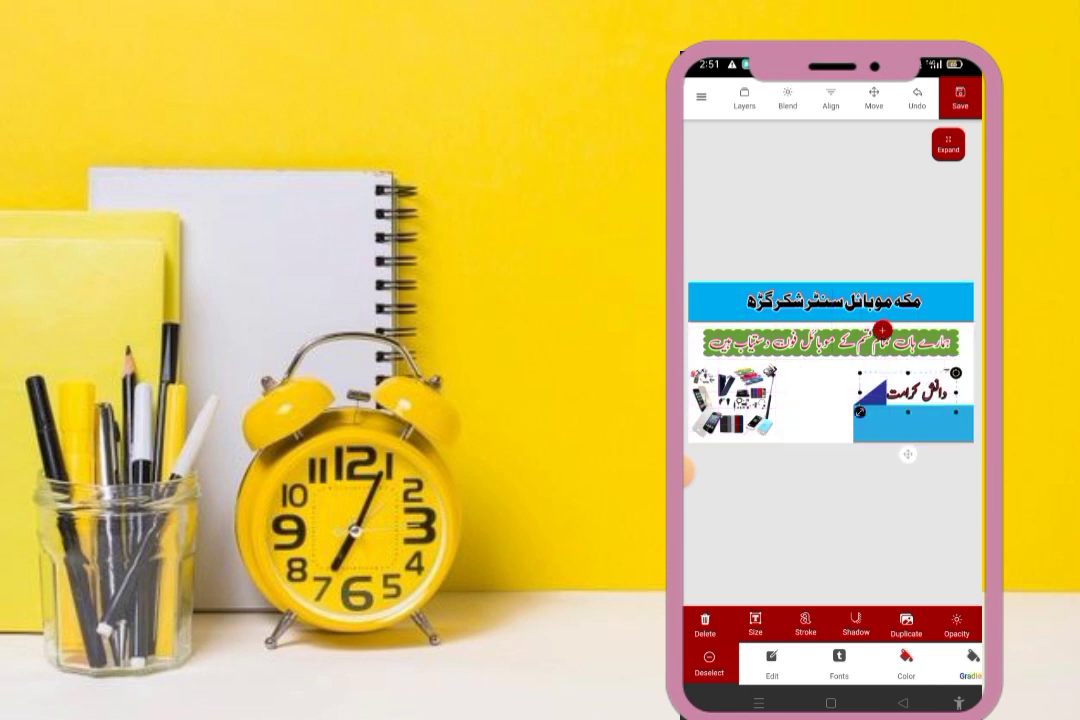
pyautogui.click(697, 471)
pyautogui.click(747, 496)
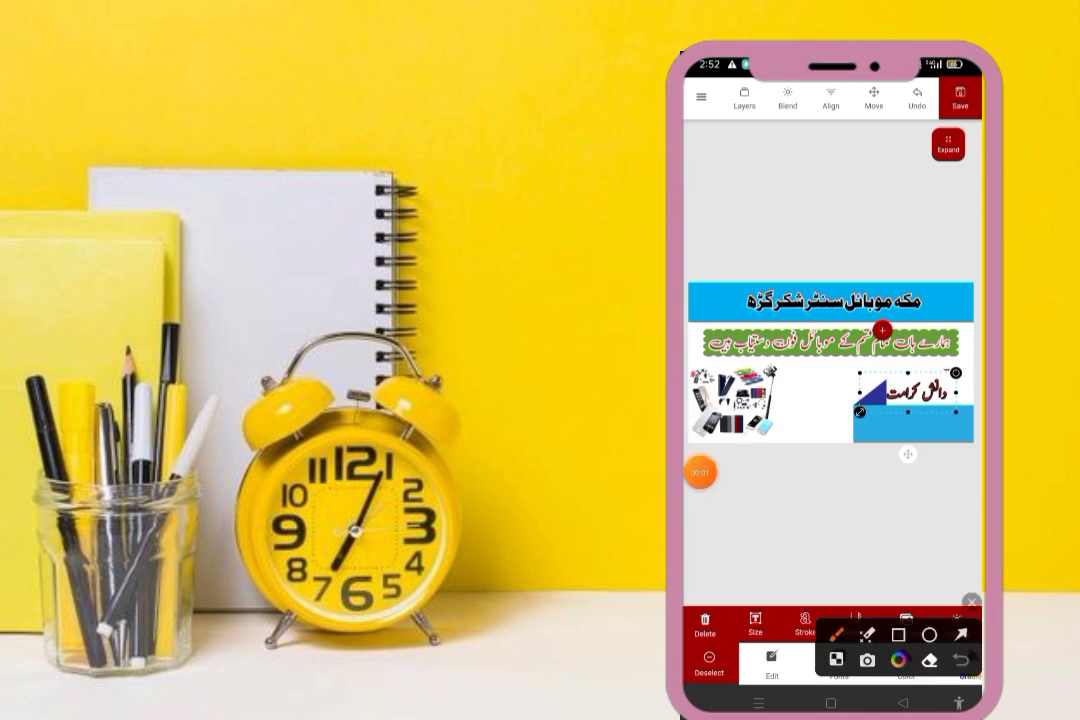
pyautogui.moveTo(844, 482); pyautogui.dragTo(711, 646)
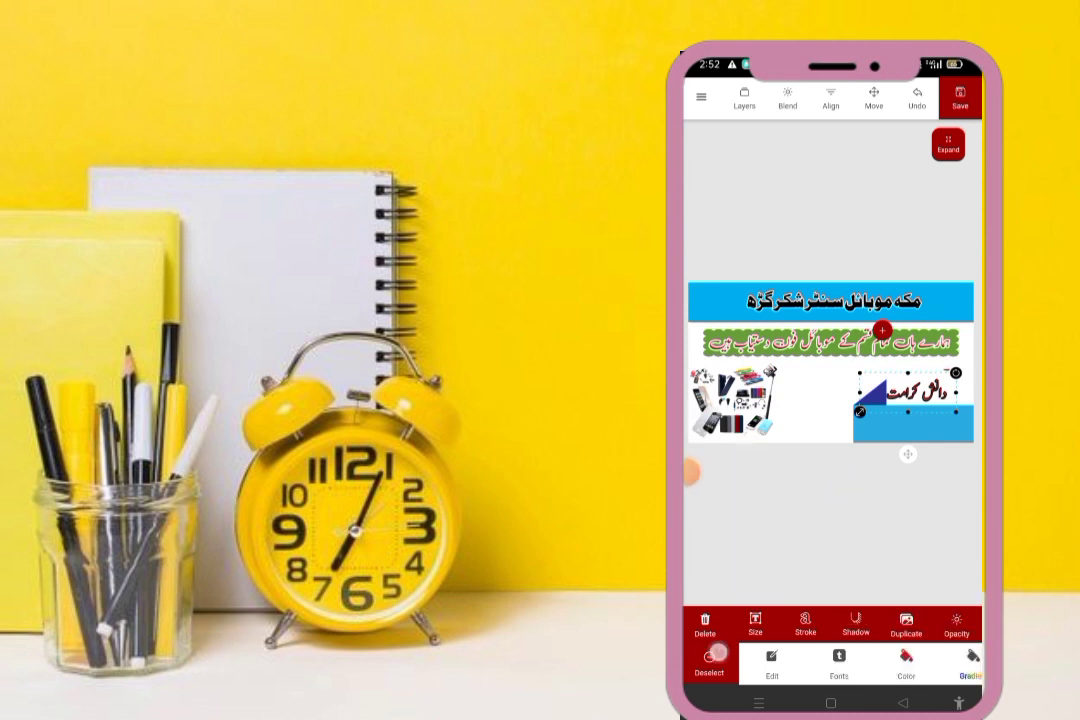
pyautogui.click(709, 662)
# Search the special text calligraphy collection for 'پروپرائیٹر'
pyautogui.click(709, 662)
pyautogui.click(697, 471)
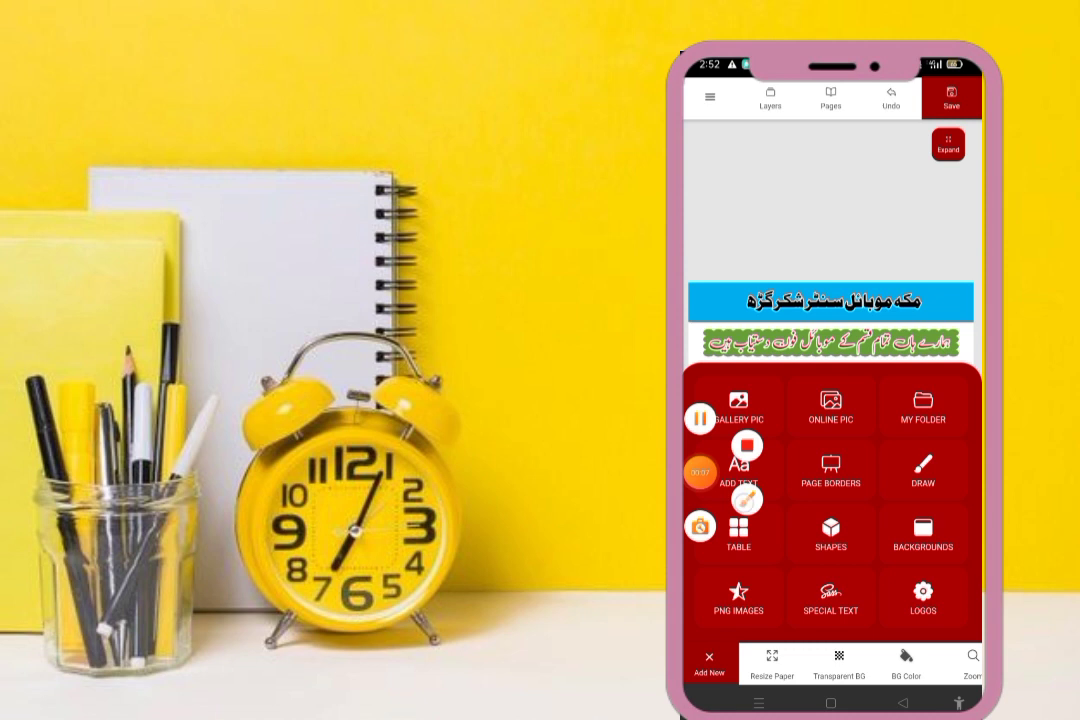
pyautogui.click(749, 498)
pyautogui.moveTo(905, 500); pyautogui.dragTo(860, 578)
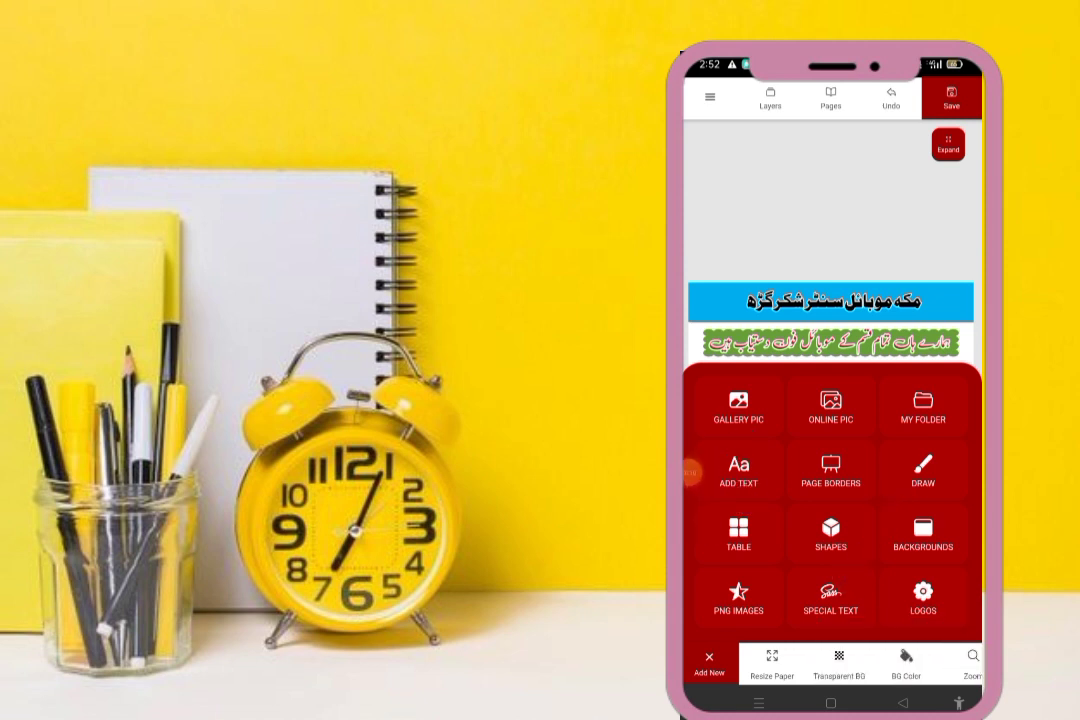
pyautogui.click(830, 597)
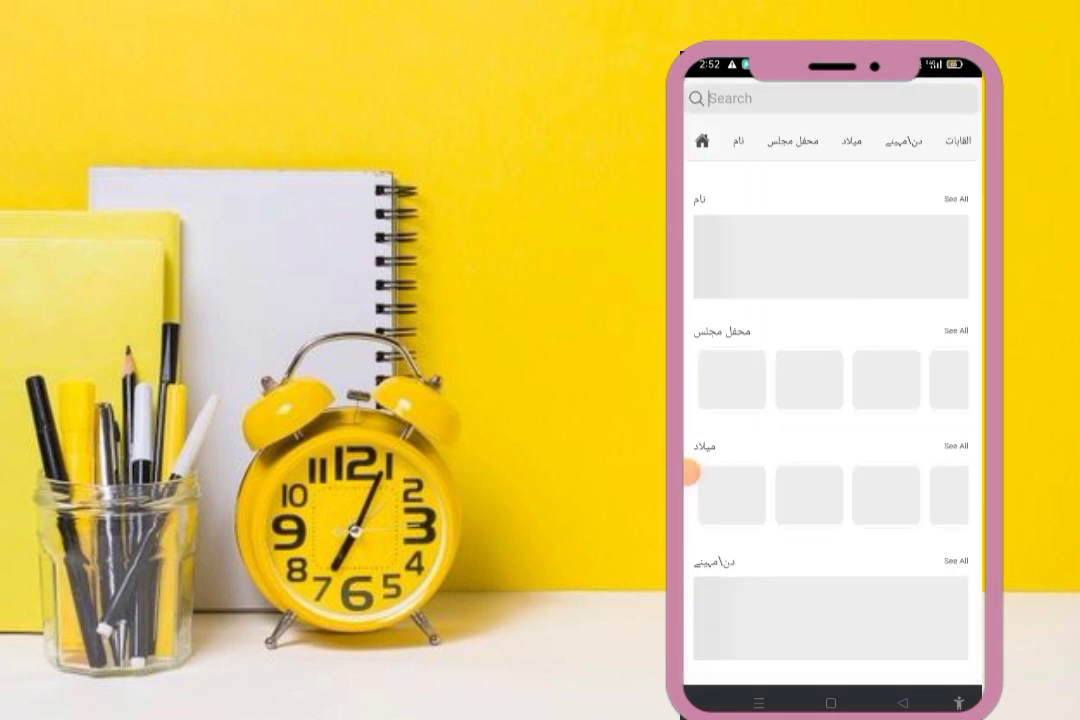
pyautogui.click(730, 98)
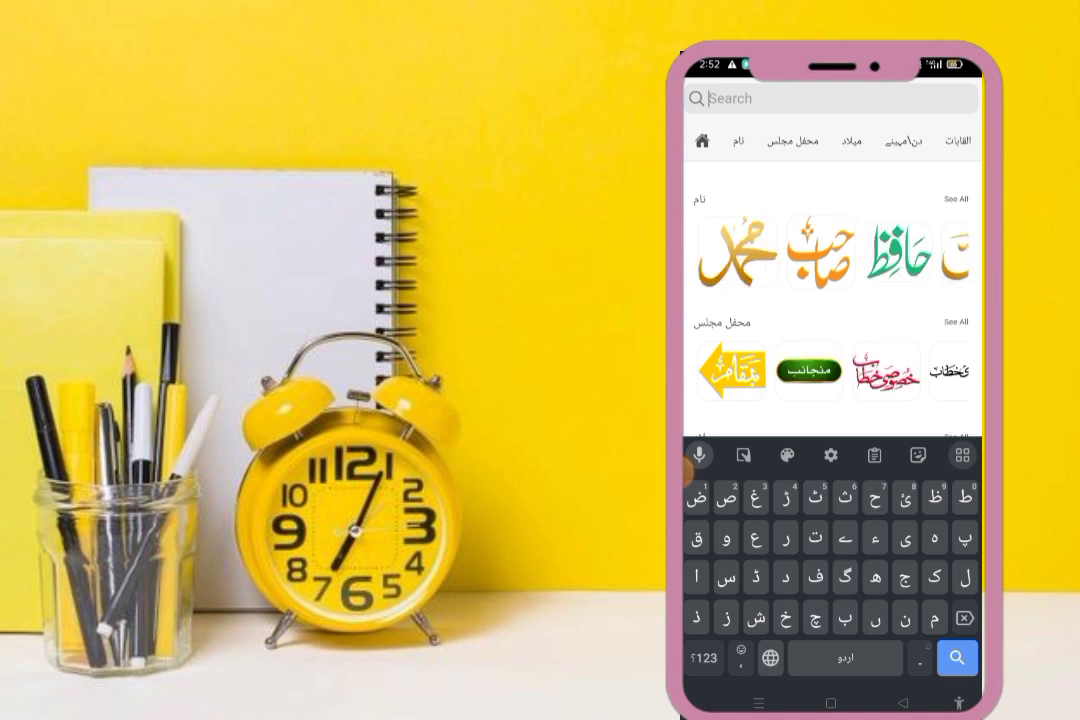
pyautogui.write('پرو')
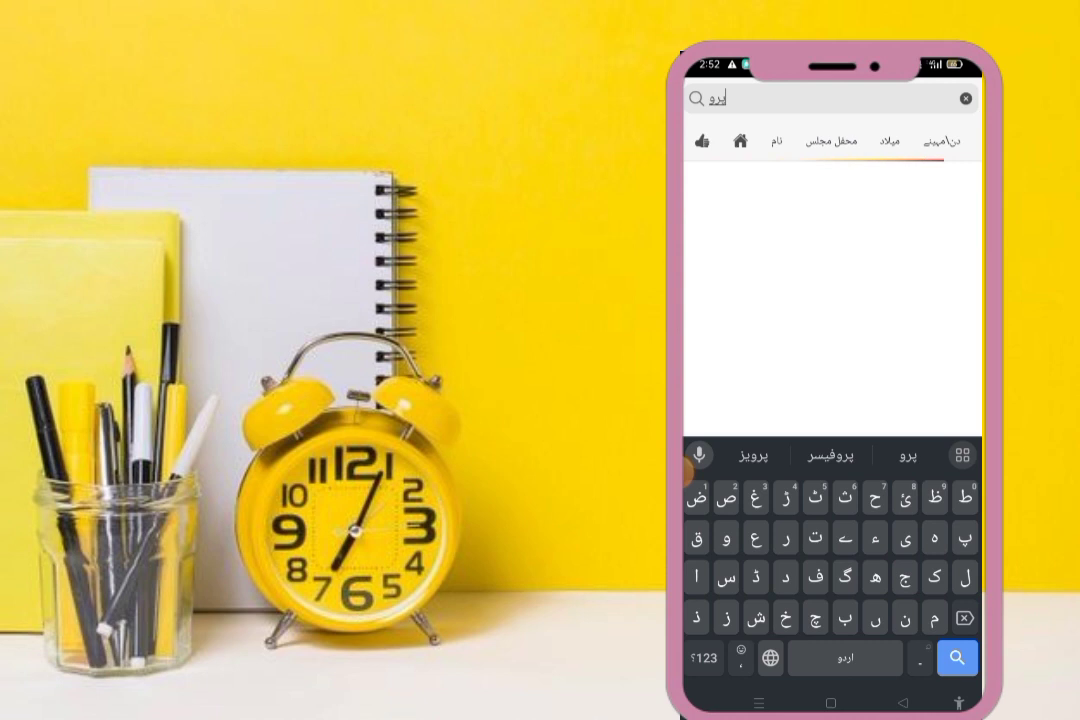
pyautogui.write('پ')
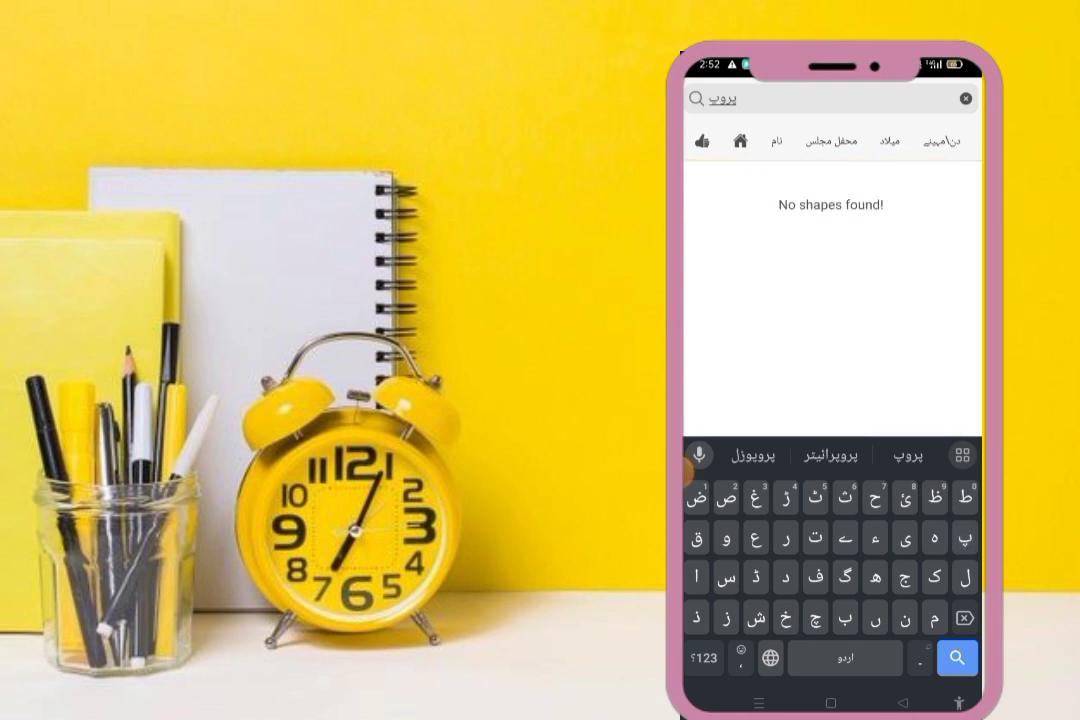
pyautogui.write('رائیٹر')
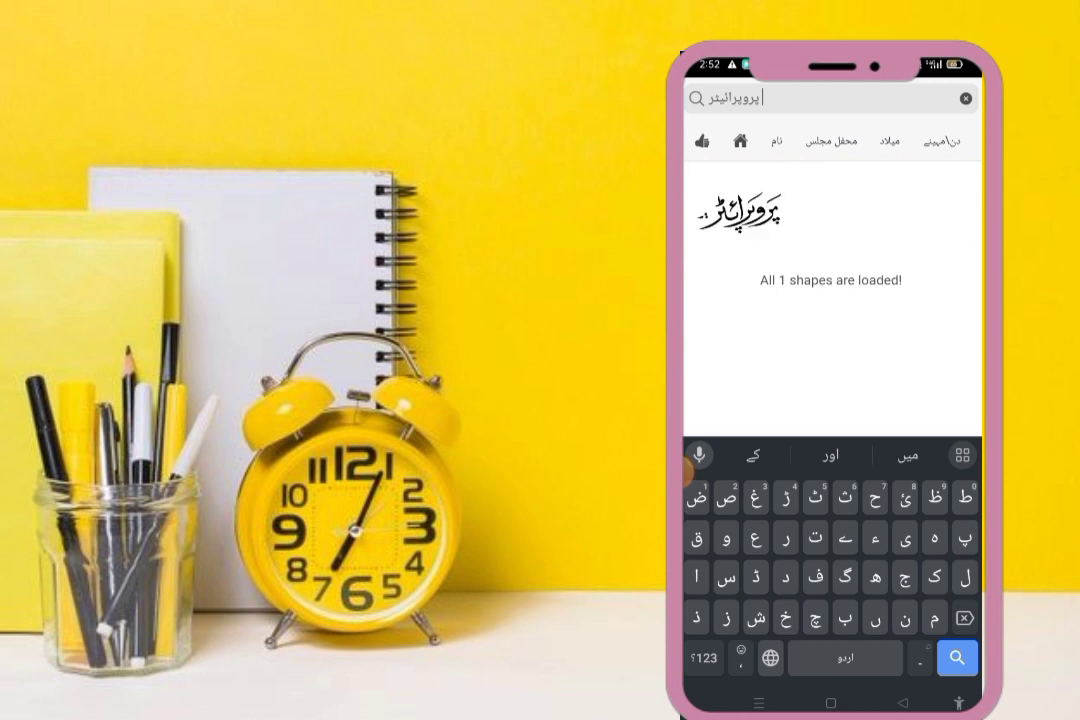
# Place the proprietor calligraphy and move it to the banner's right side
pyautogui.click(745, 215)
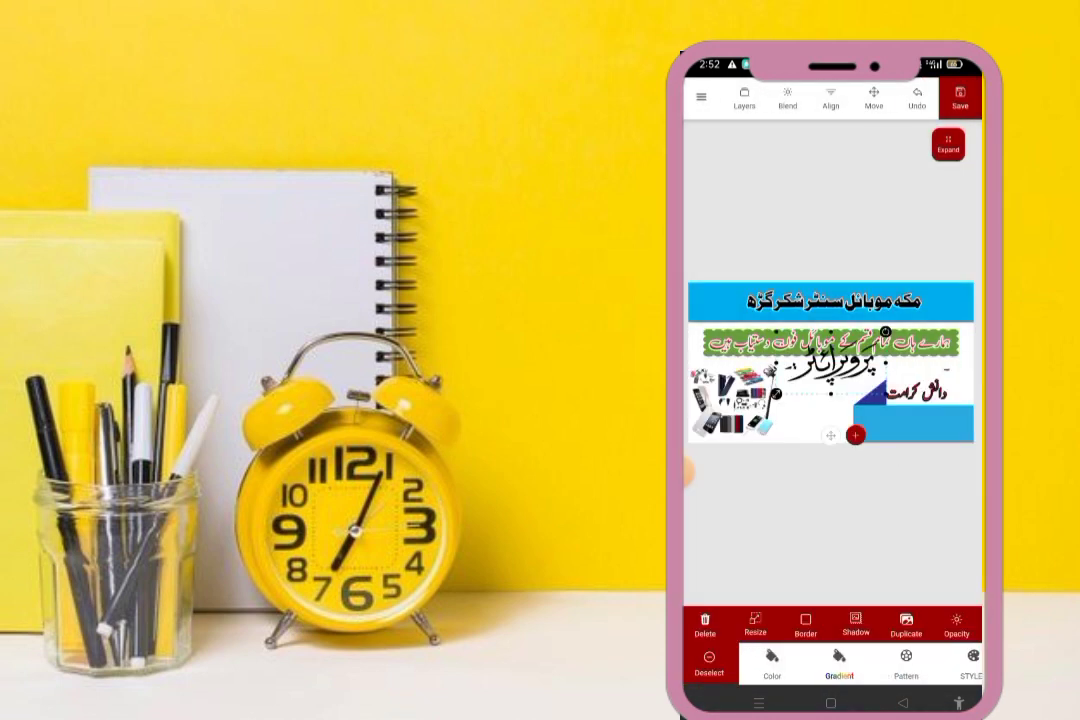
pyautogui.moveTo(840, 355)
pyautogui.mouseDown()
pyautogui.moveTo(930, 372)
pyautogui.moveTo(927, 382)
pyautogui.mouseUp()
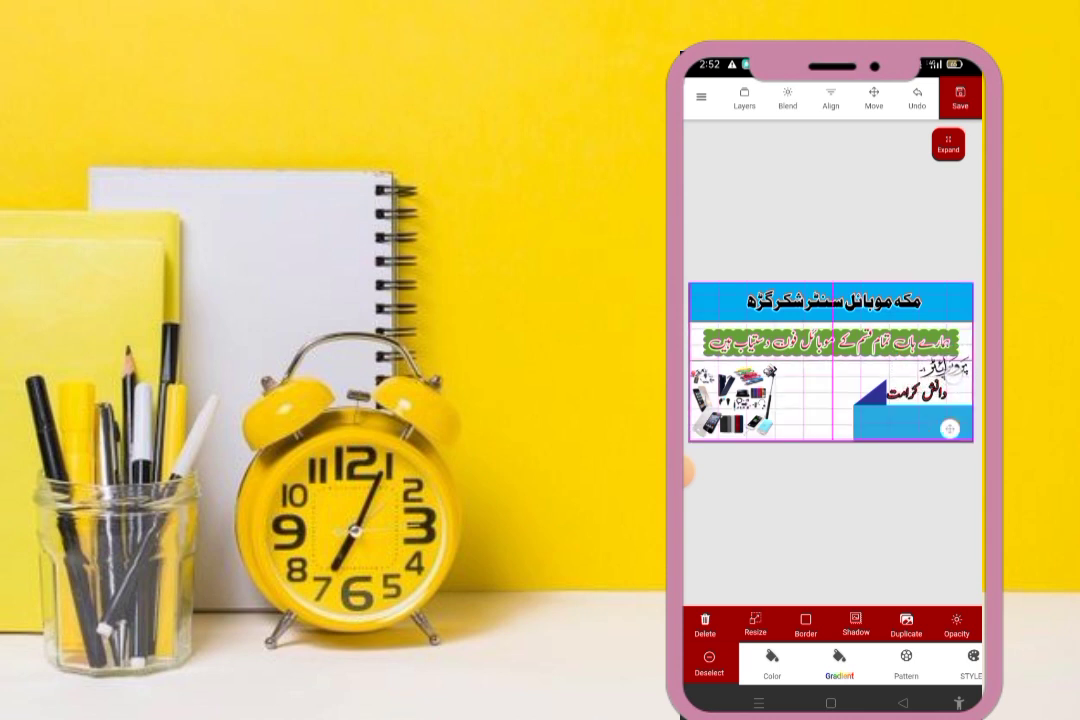
pyautogui.click(927, 382)
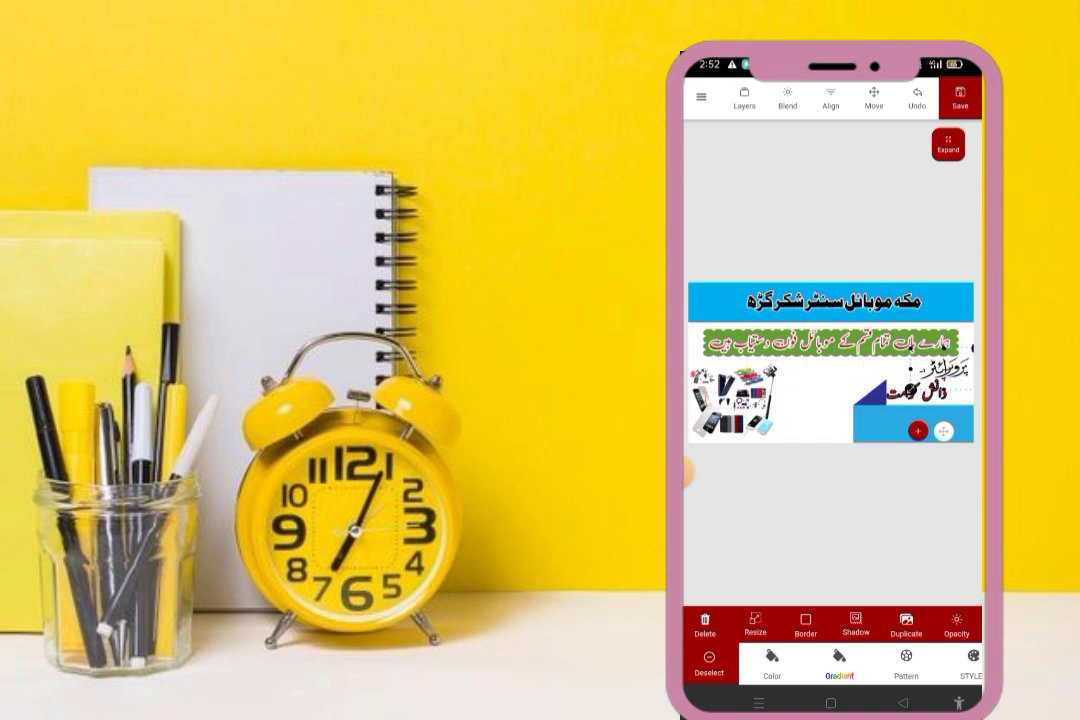
# Tint the proprietor calligraphy blue and bring up the layers list
pyautogui.click(771, 662)
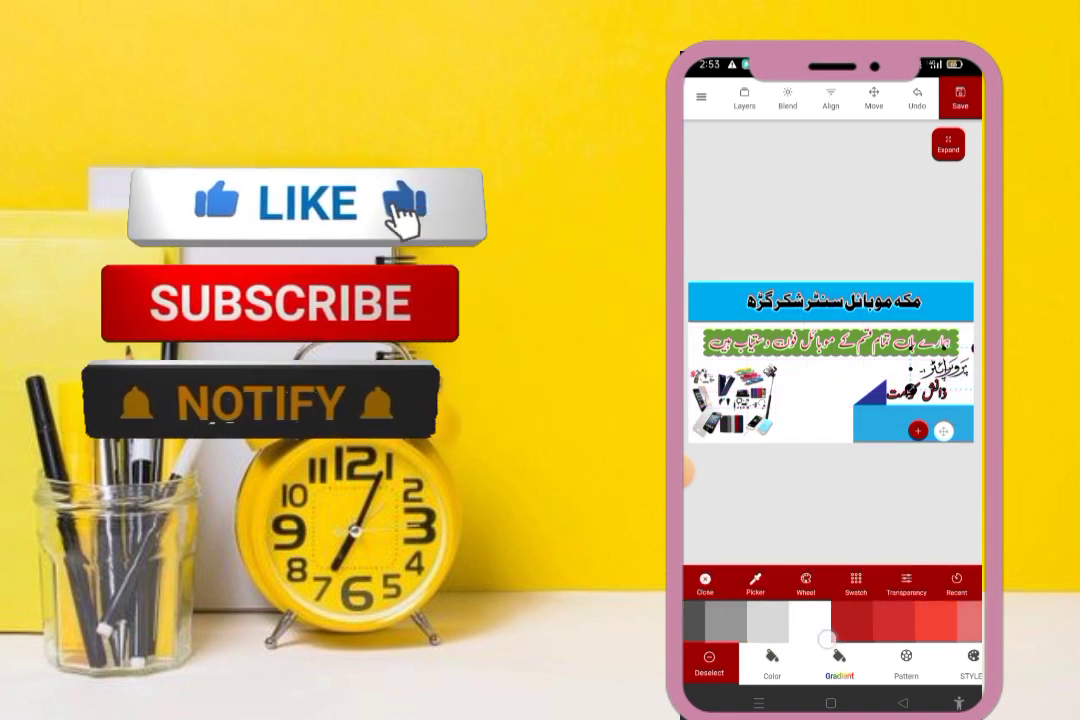
pyautogui.hscroll(5, 832, 622)
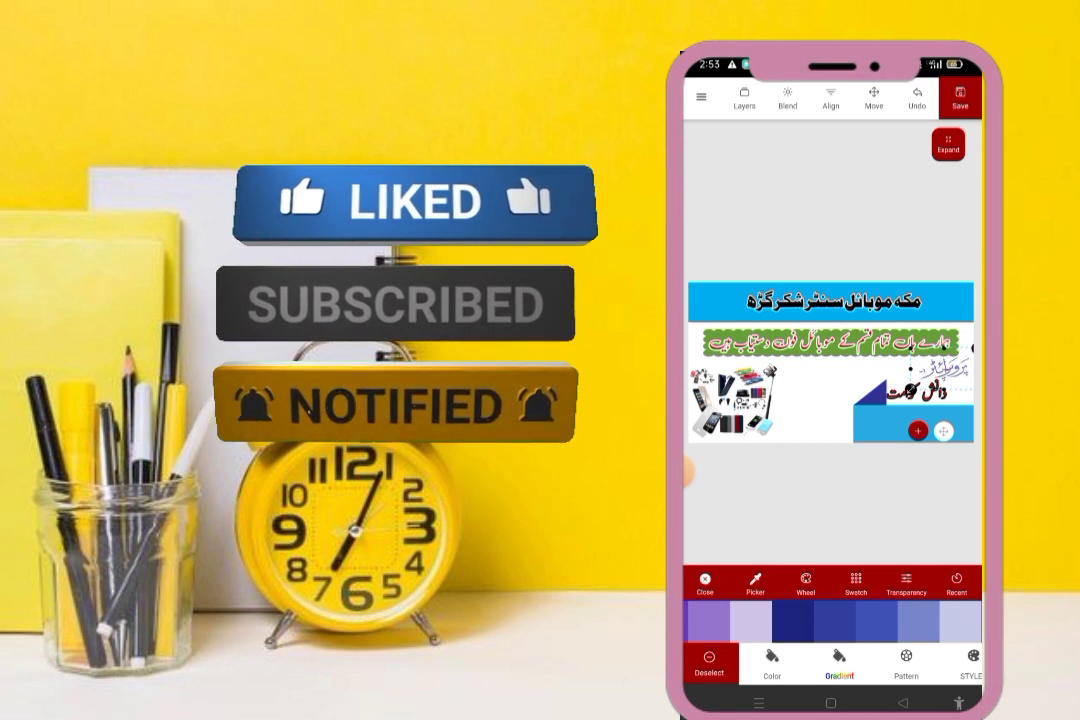
pyautogui.click(705, 583)
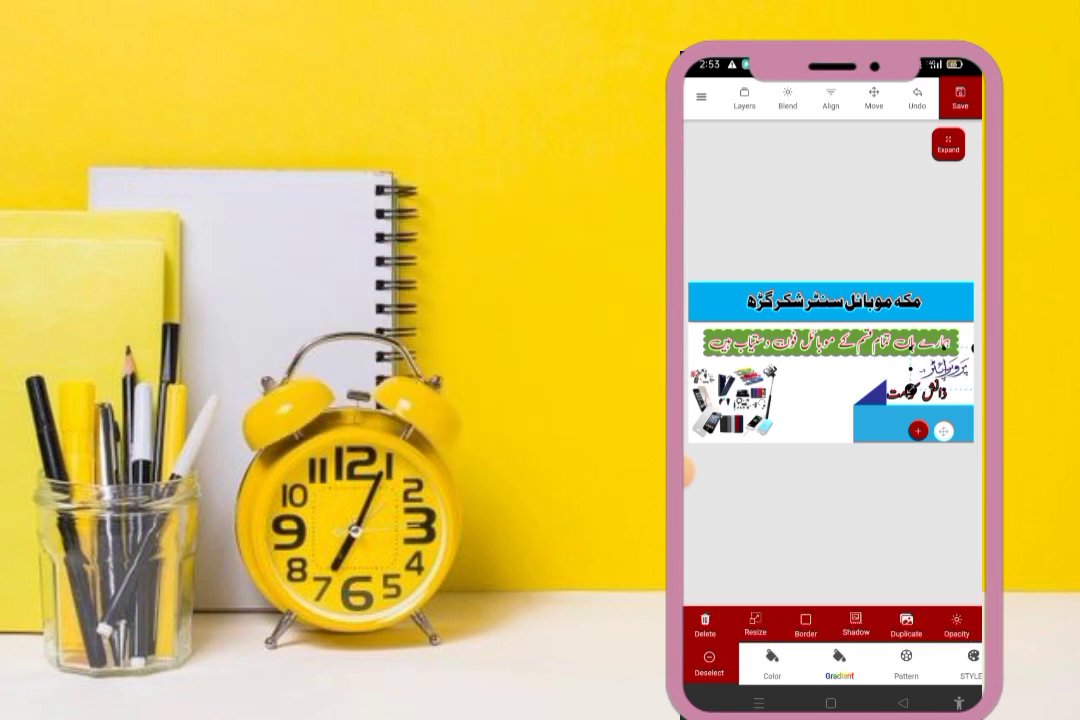
pyautogui.click(744, 97)
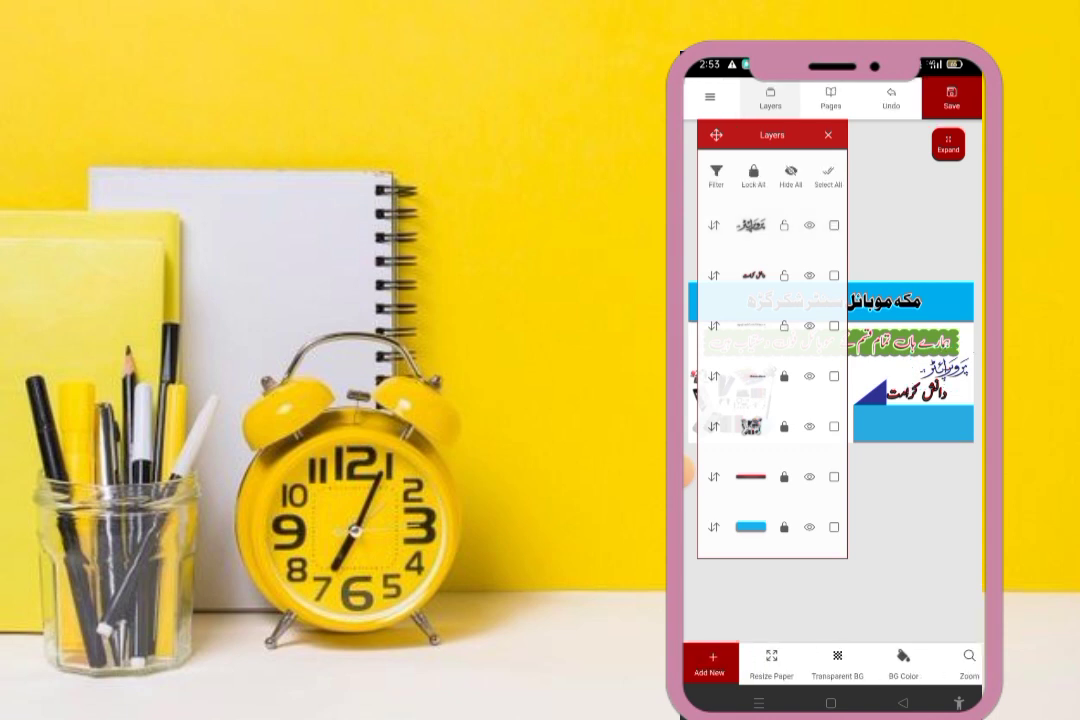
# Select the slogan text in the green strip and lock its layer
pyautogui.click(828, 134)
pyautogui.click(775, 294)
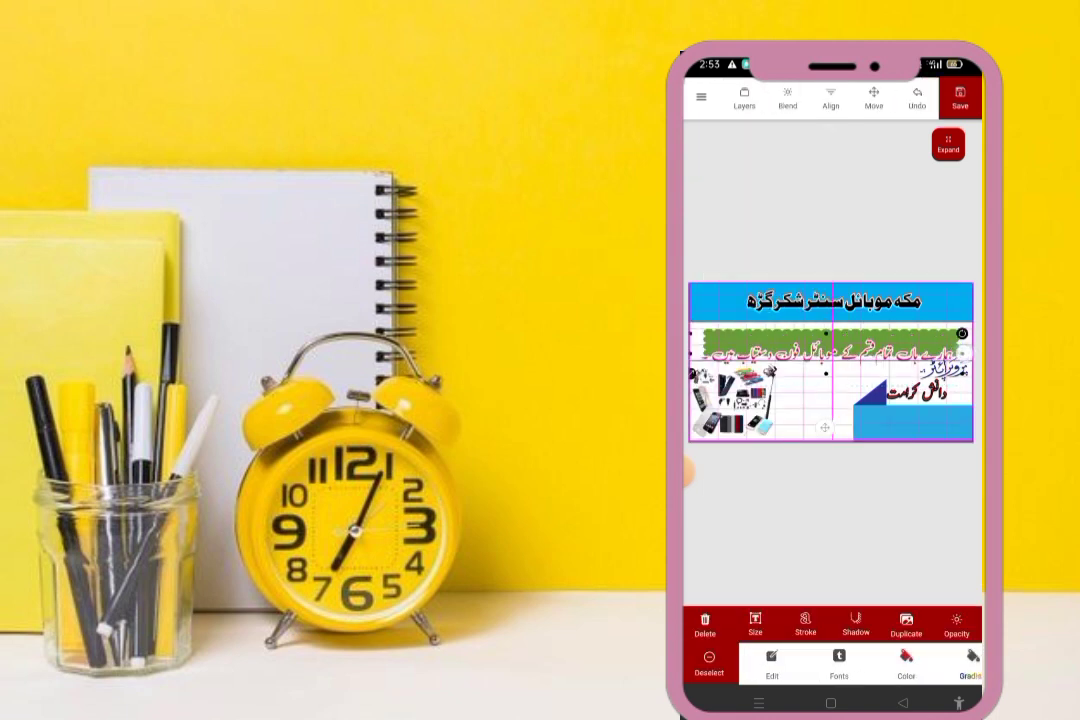
pyautogui.click(853, 404)
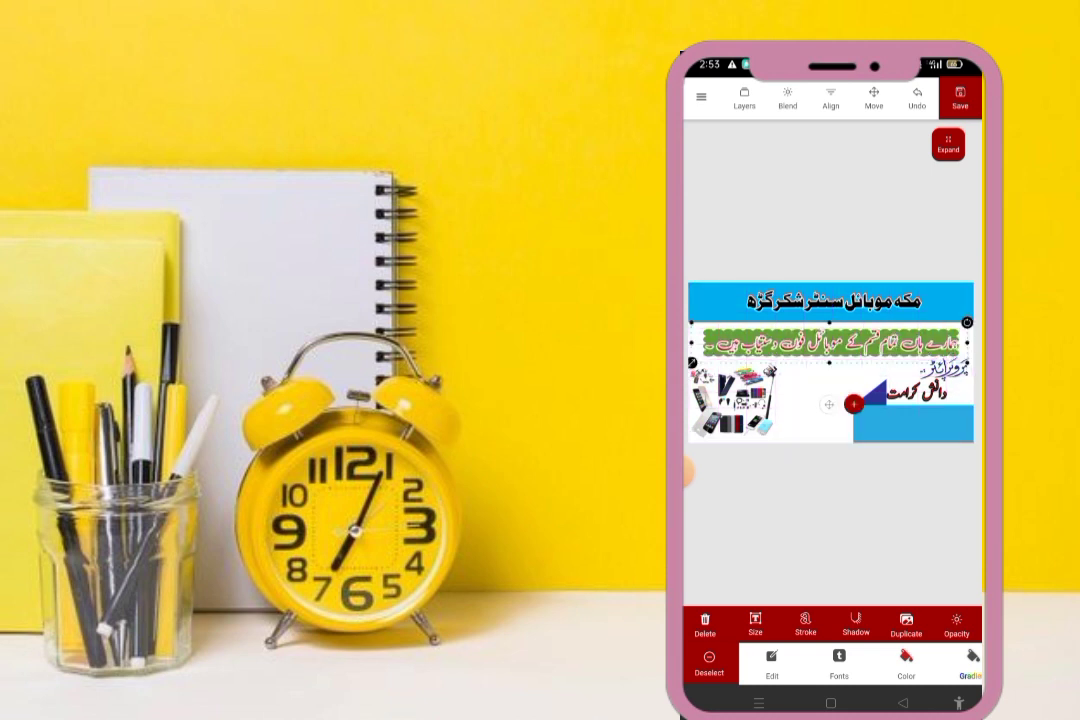
pyautogui.click(744, 97)
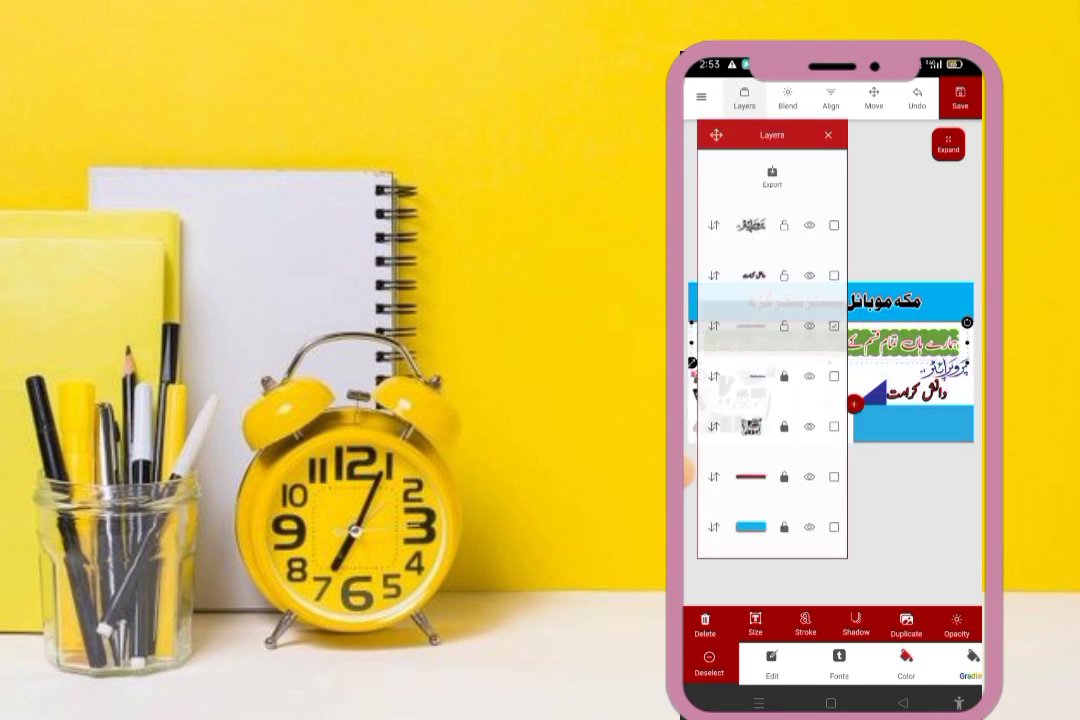
pyautogui.click(784, 326)
pyautogui.click(828, 135)
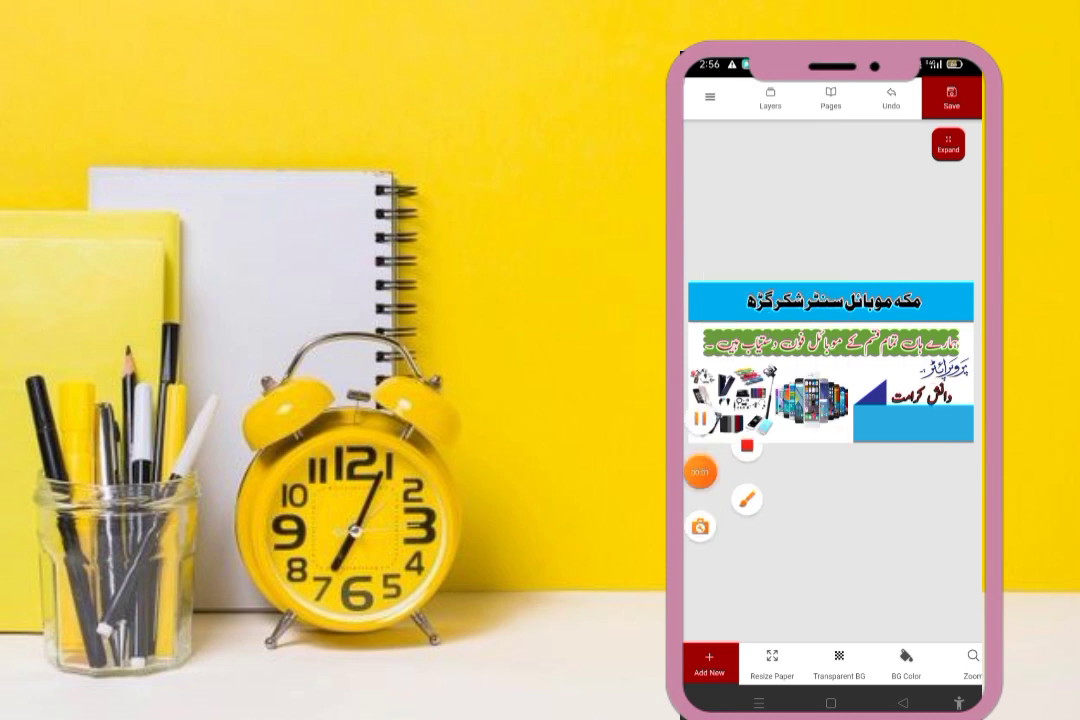
pyautogui.click(746, 499)
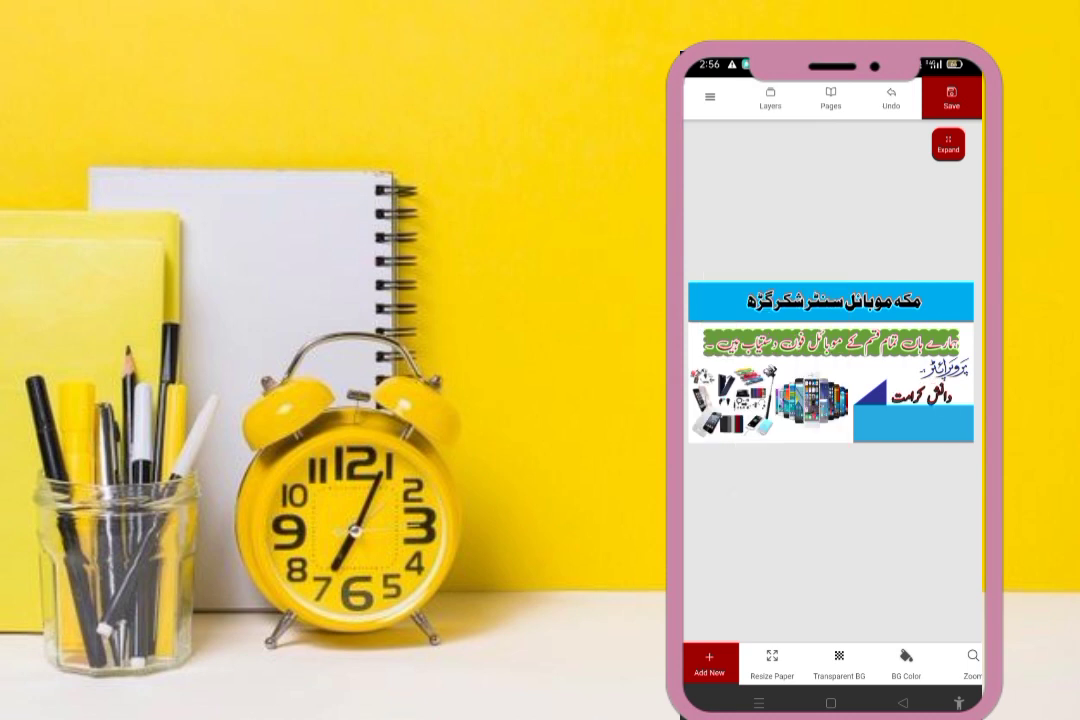
pyautogui.moveTo(836, 490); pyautogui.dragTo(710, 630)
# Add the shop's two phone numbers on separate lines and place them in the lower-right blue block
pyautogui.click(709, 662)
pyautogui.click(689, 472)
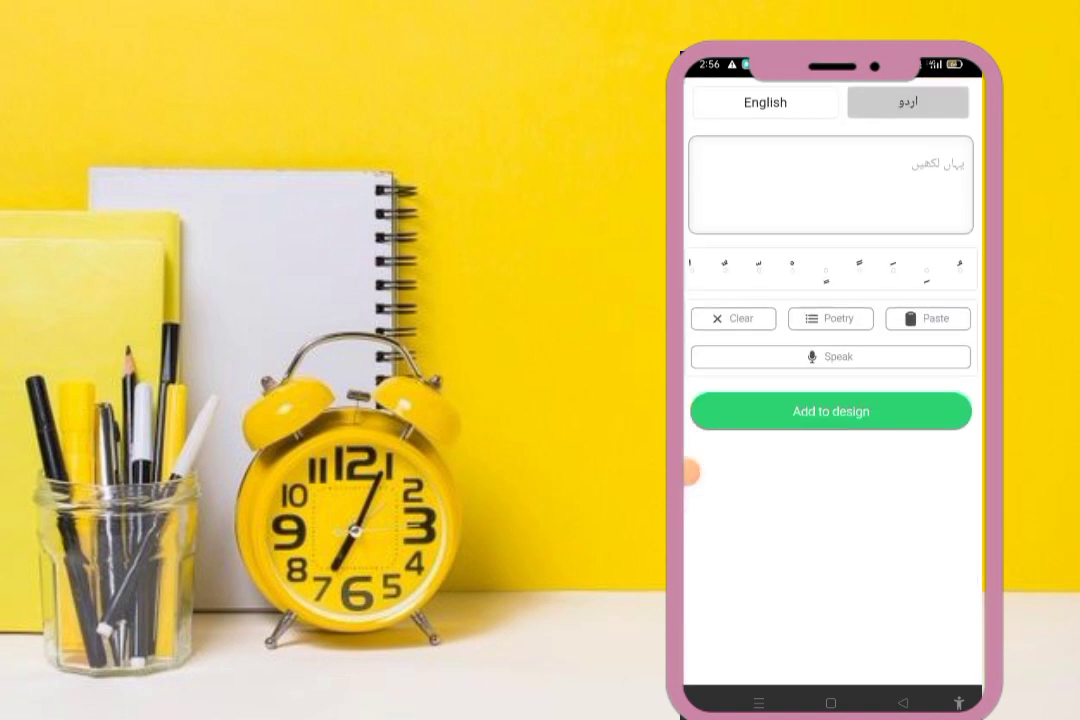
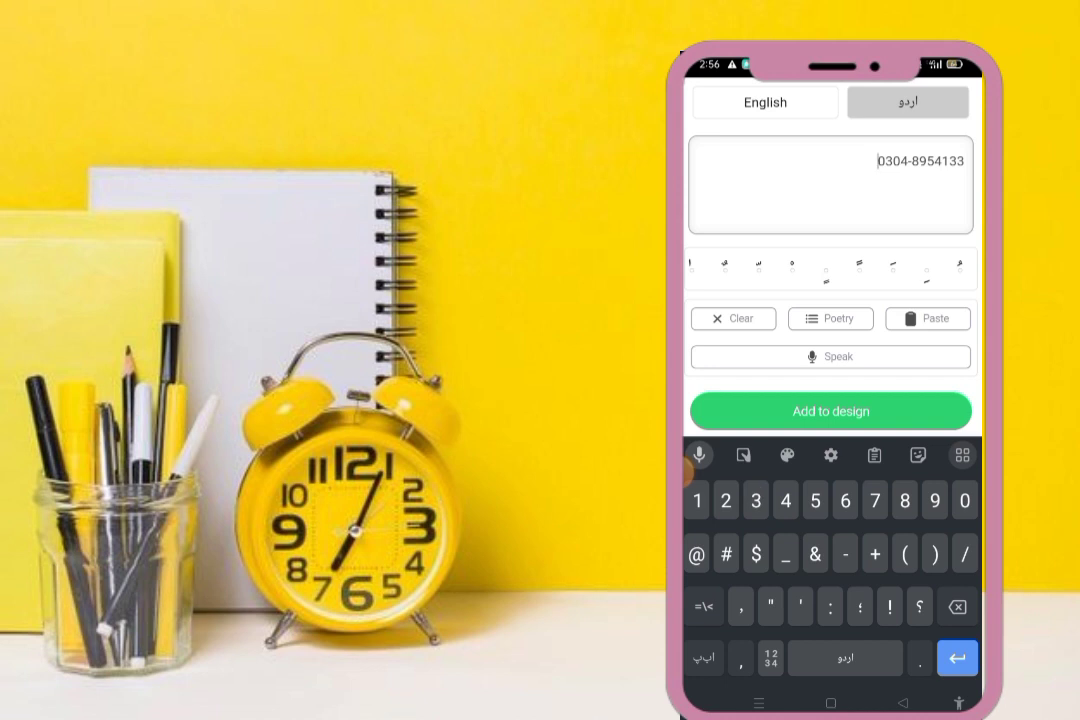
pyautogui.press('Return')
pyautogui.click(703, 657)
pyautogui.click(831, 411)
pyautogui.moveTo(932, 422)
pyautogui.mouseDown()
pyautogui.moveTo(870, 428)
pyautogui.moveTo(932, 424)
pyautogui.moveTo(945, 494)
pyautogui.mouseUp()
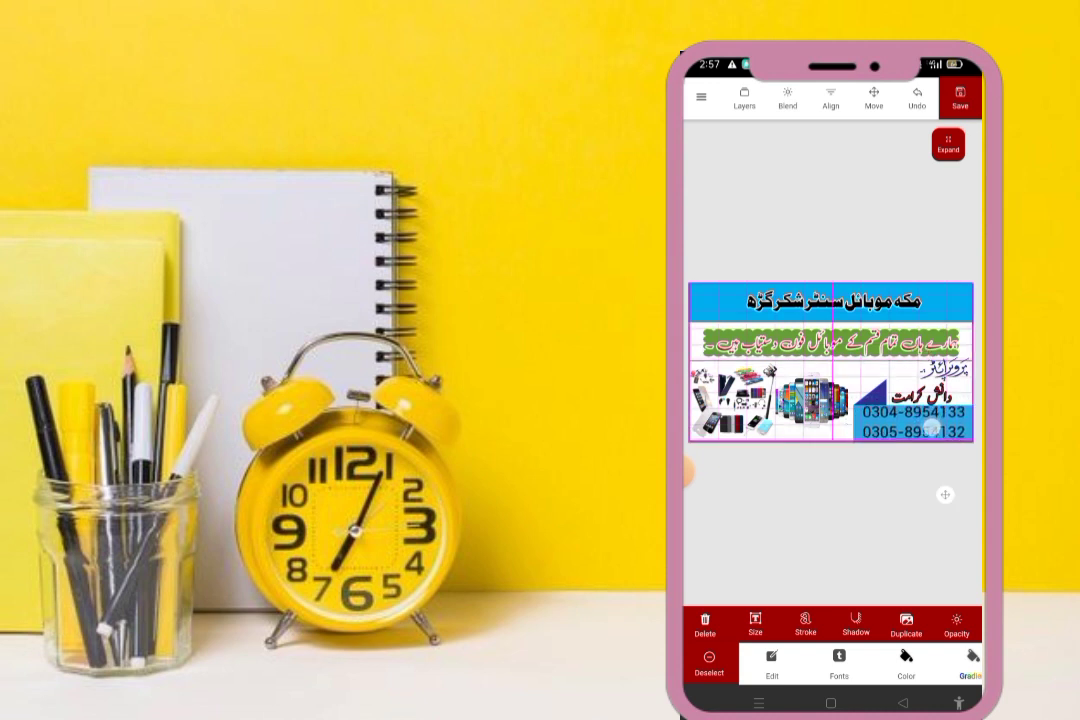
# Set the phone numbers in the bold coolvetica font and nudge them right
pyautogui.moveTo(930, 428); pyautogui.dragTo(937, 428)
pyautogui.click(839, 662)
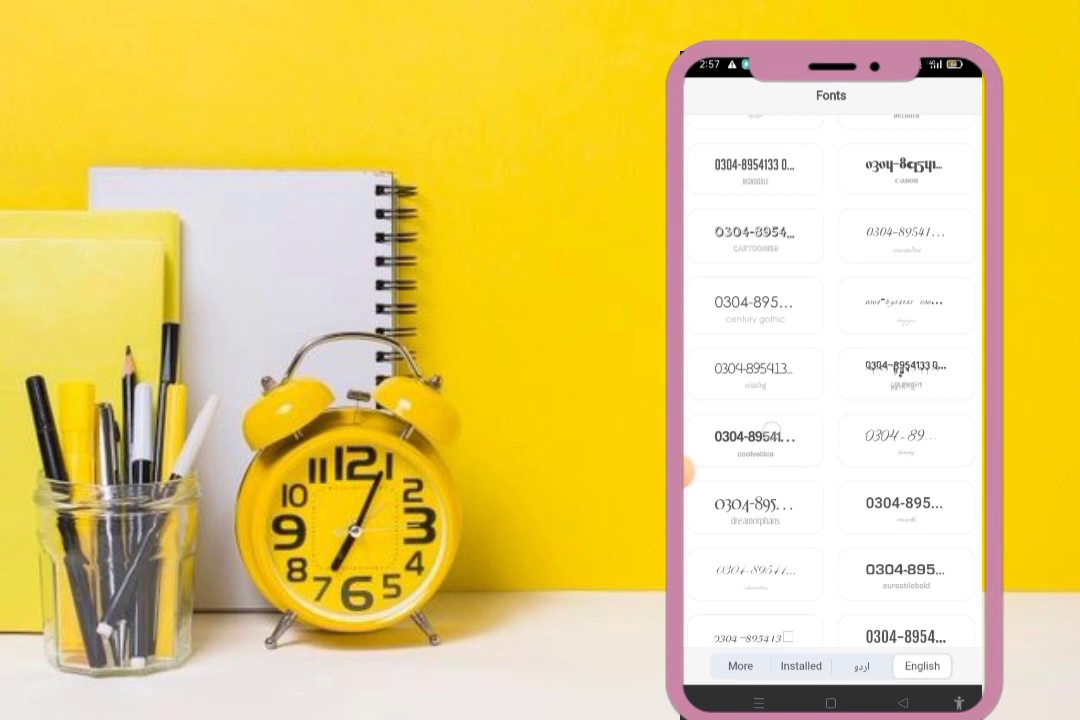
pyautogui.click(770, 432)
pyautogui.moveTo(903, 423); pyautogui.dragTo(910, 423)
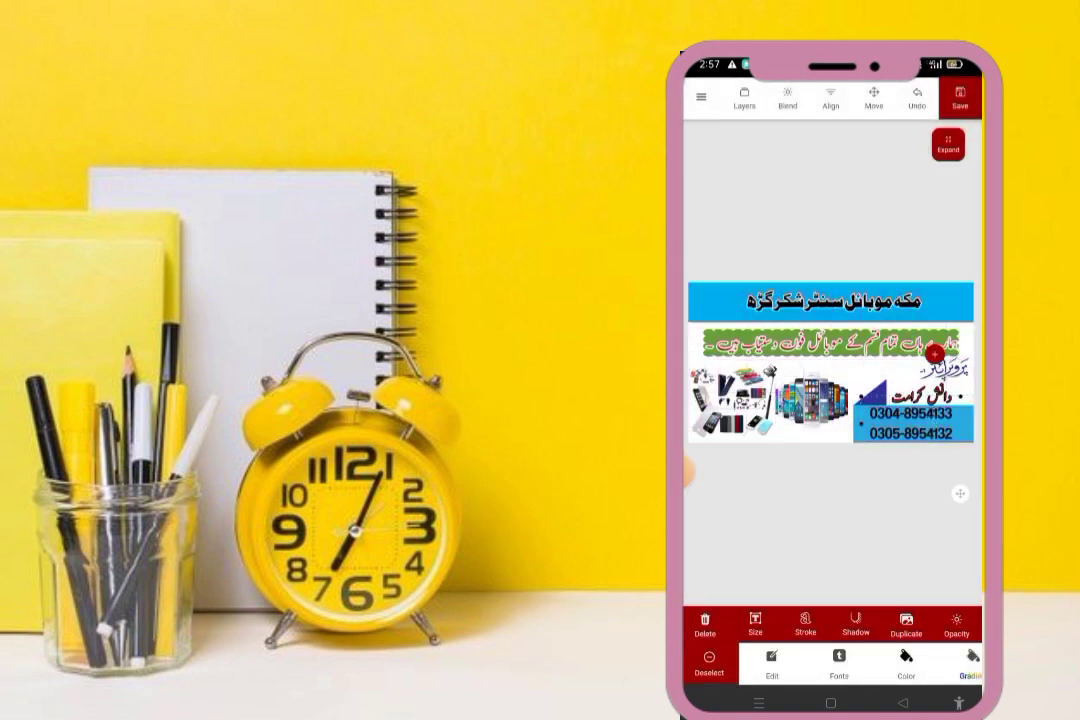
# Open the export settings to save the banner as a 1080 x 607 JPG
pyautogui.click(690, 472)
pyautogui.click(747, 496)
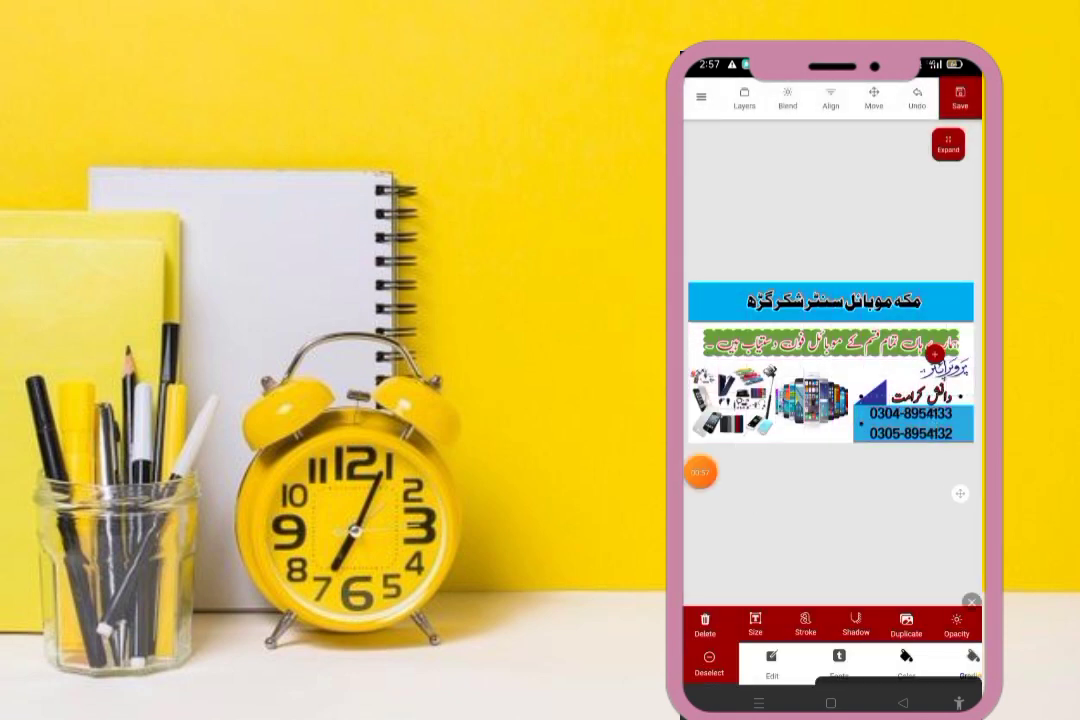
pyautogui.moveTo(909, 210); pyautogui.dragTo(958, 100)
pyautogui.click(971, 602)
pyautogui.click(960, 97)
# Export the banner as a Social Media quality JPG at 1080 x 607, named 'youtube thumbnail'
pyautogui.click(699, 470)
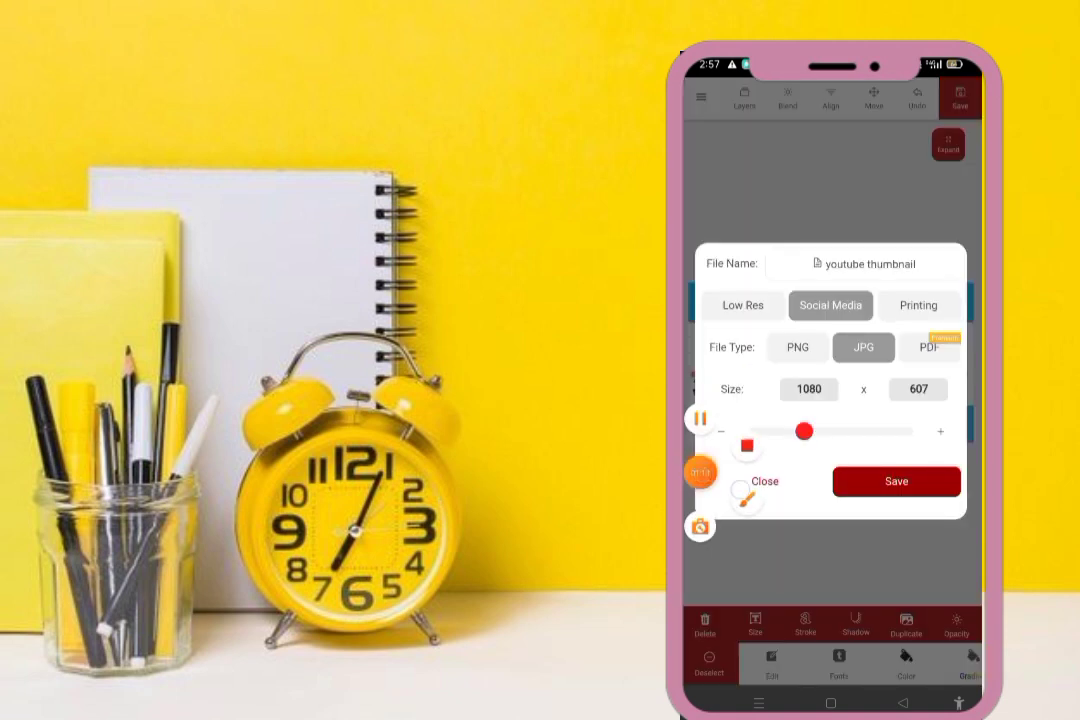
pyautogui.click(747, 499)
pyautogui.moveTo(906, 562); pyautogui.dragTo(900, 500)
pyautogui.click(971, 602)
pyautogui.click(896, 481)
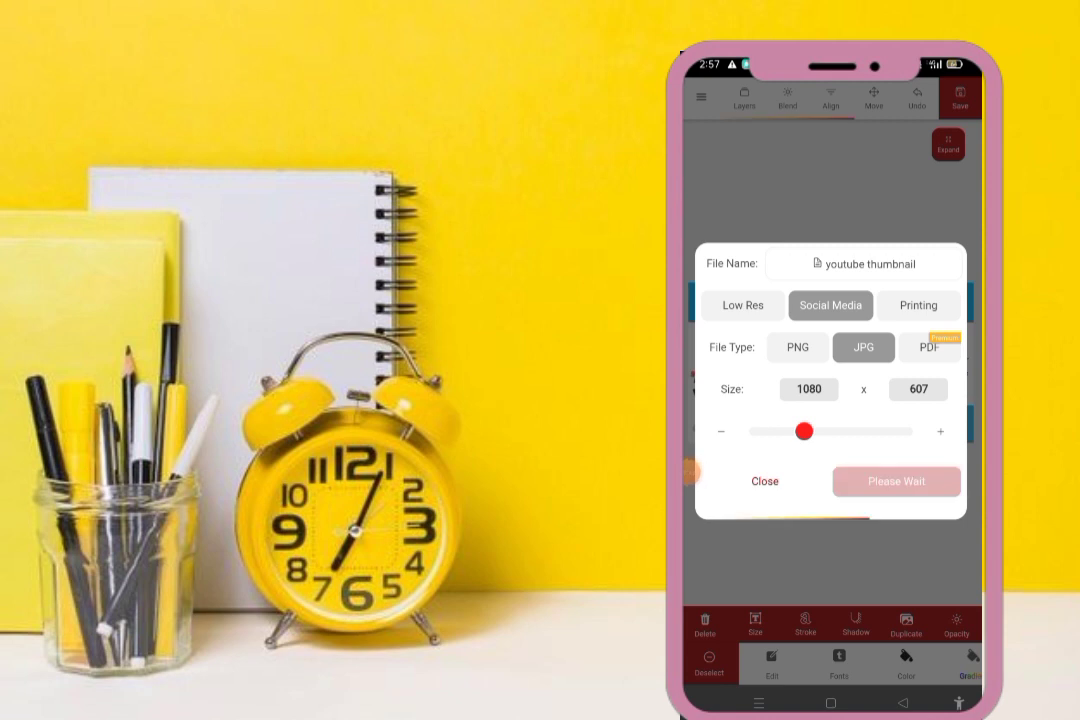